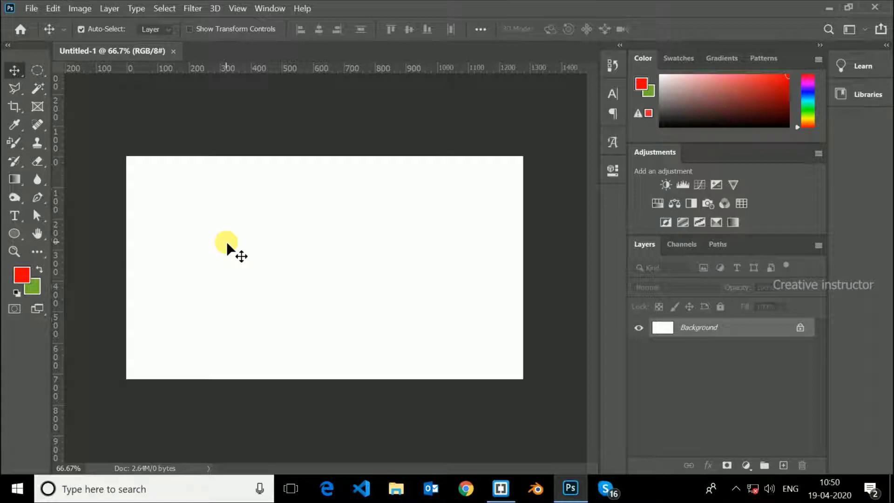
# Step: Add a new empty Layer 1 above the Background layer
pyautogui.click(784, 467)
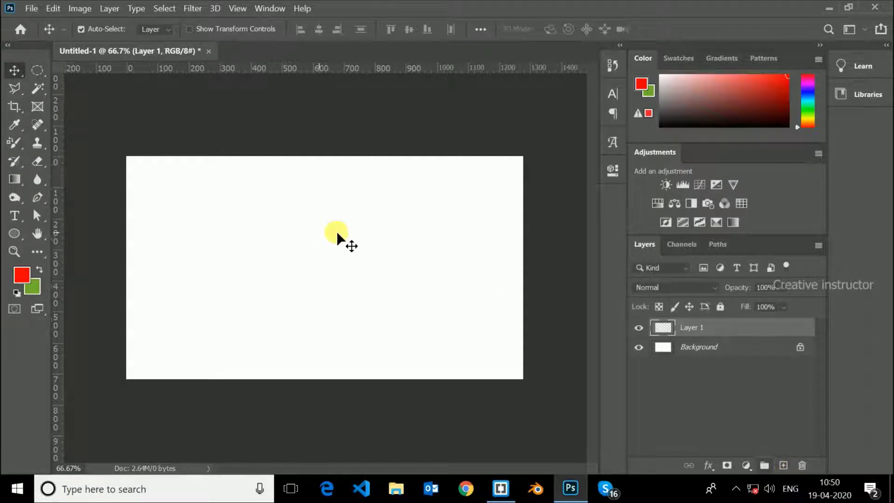
# Step: Fill a circular elliptical selection on the canvas's left with the red foreground colour, then deselect
pyautogui.moveTo(37, 73); pyautogui.dragTo(76, 87)
pyautogui.moveTo(173, 222); pyautogui.dragTo(261, 305)
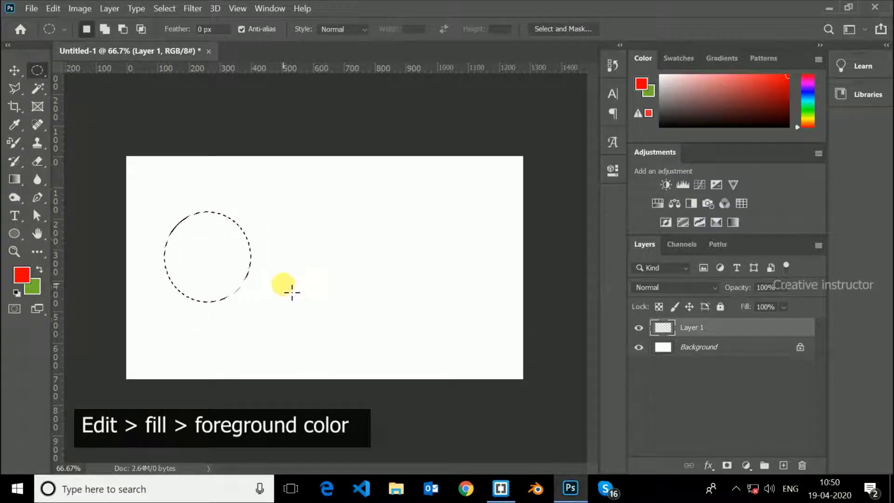
pyautogui.click(48, 8)
pyautogui.click(104, 201)
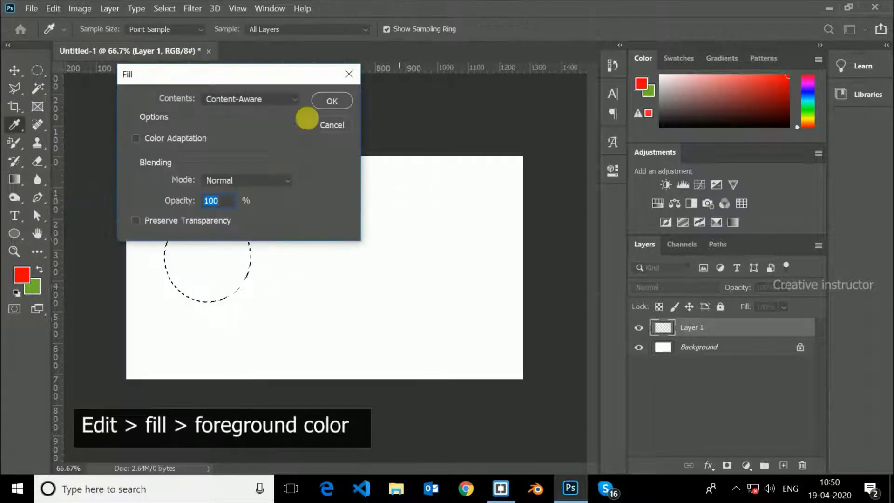
pyautogui.click(291, 98)
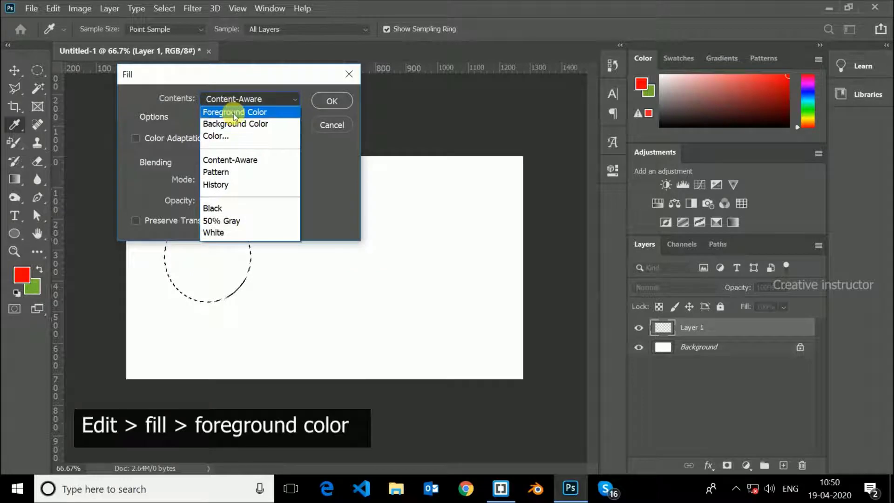
pyautogui.click(235, 113)
pyautogui.click(332, 101)
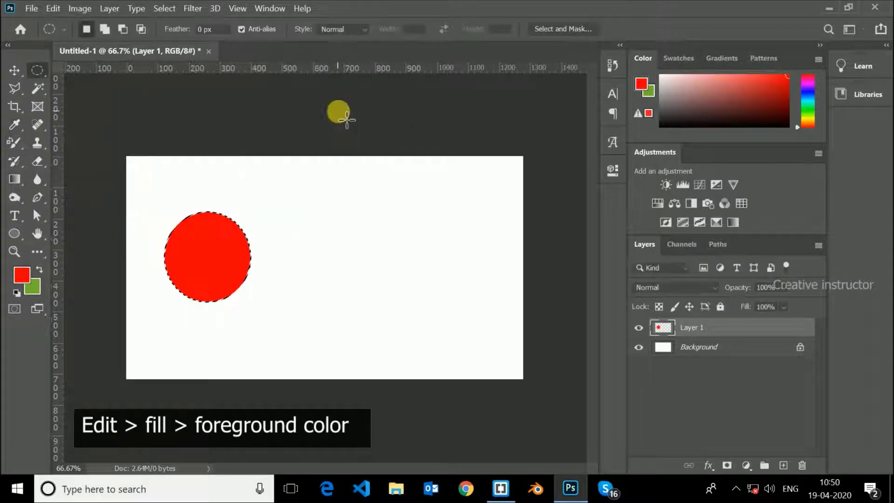
pyautogui.hotkey('ctrl', 'd')
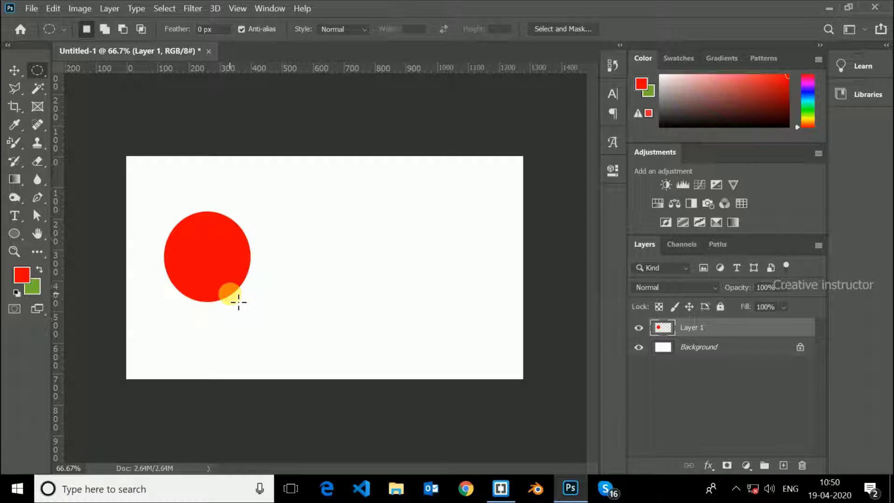
# Step: Draw a 184x184 px red ellipse to the right of the first circle
pyautogui.click(15, 233)
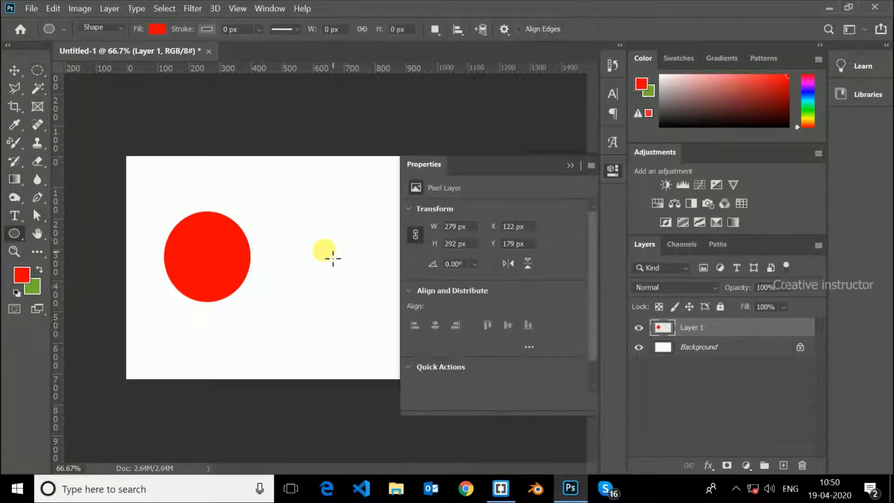
pyautogui.moveTo(300, 229); pyautogui.dragTo(368, 299)
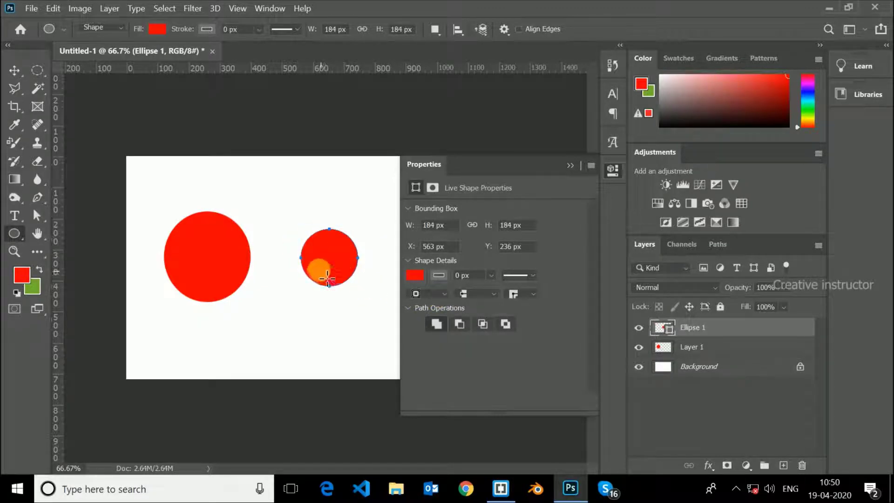
pyautogui.rightClick(13, 235)
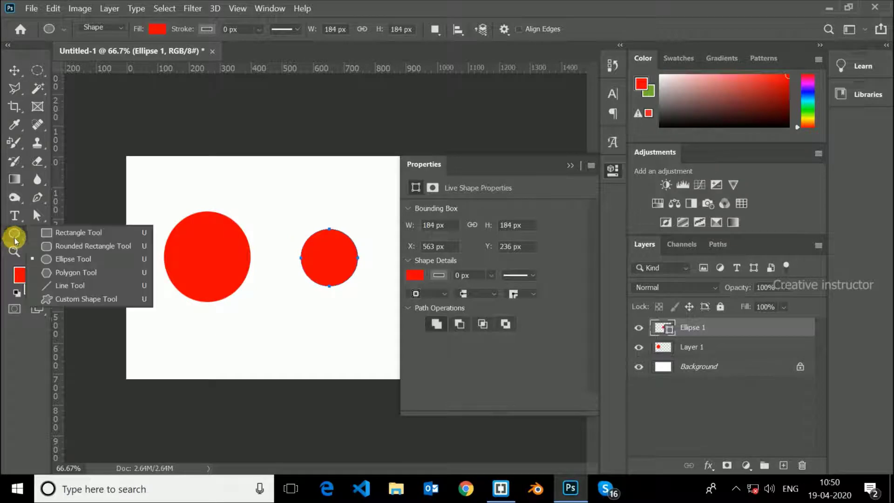
pyautogui.click(51, 259)
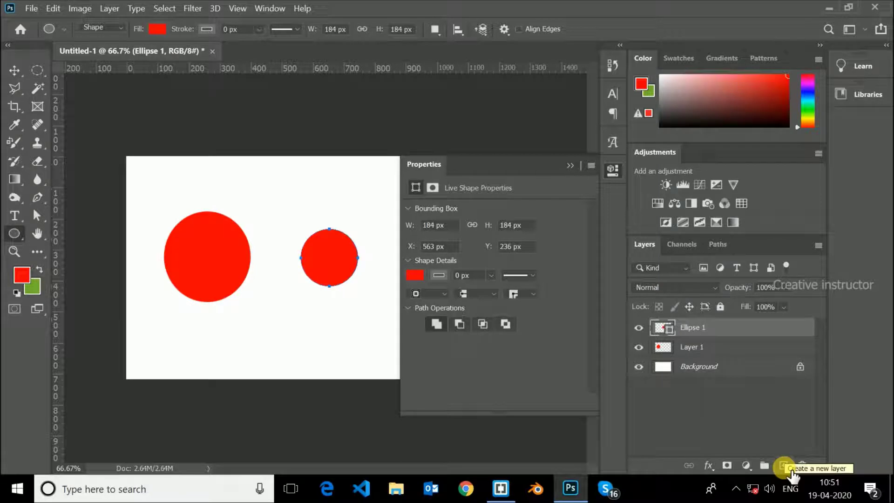
# Step: Nudge Layer 1's big red circle slightly right and down
pyautogui.press('v')
pyautogui.click(323, 253)
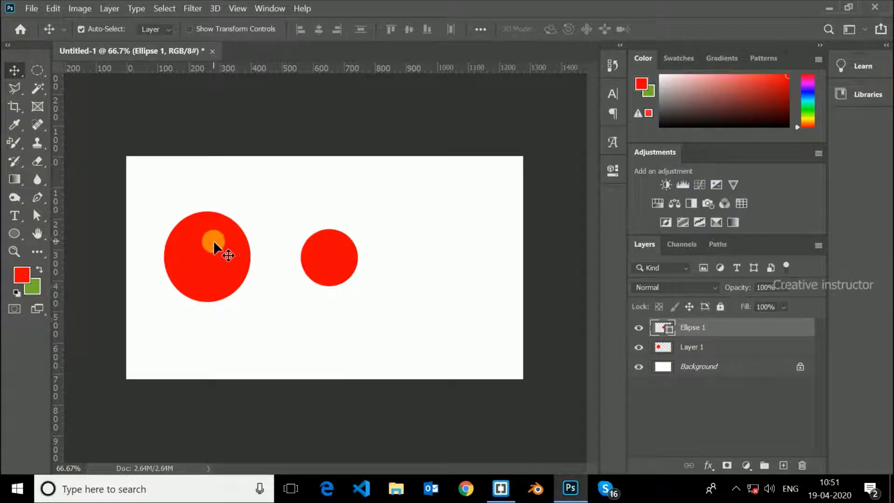
pyautogui.click(200, 238)
pyautogui.moveTo(200, 238); pyautogui.dragTo(219, 253)
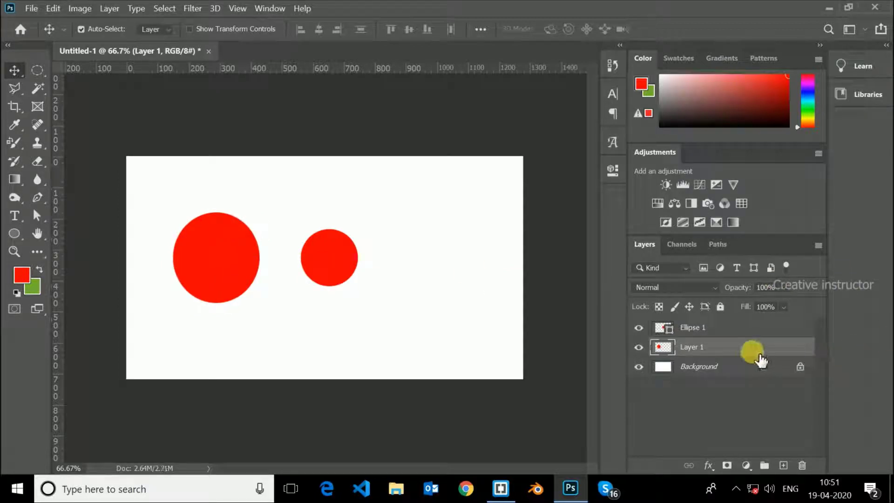
# Step: Export Layer 1 with Export As in SVG format, saving it as raster.svg in the 4 layers type folder
pyautogui.rightClick(745, 347)
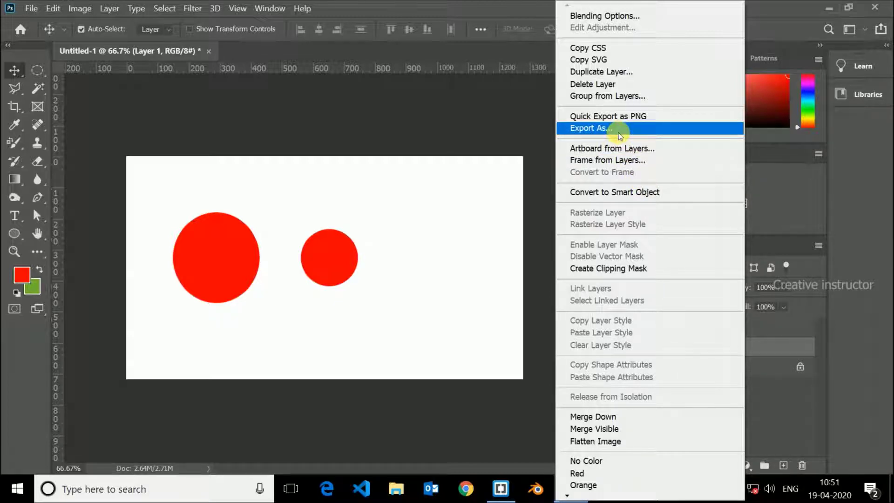
pyautogui.click(590, 128)
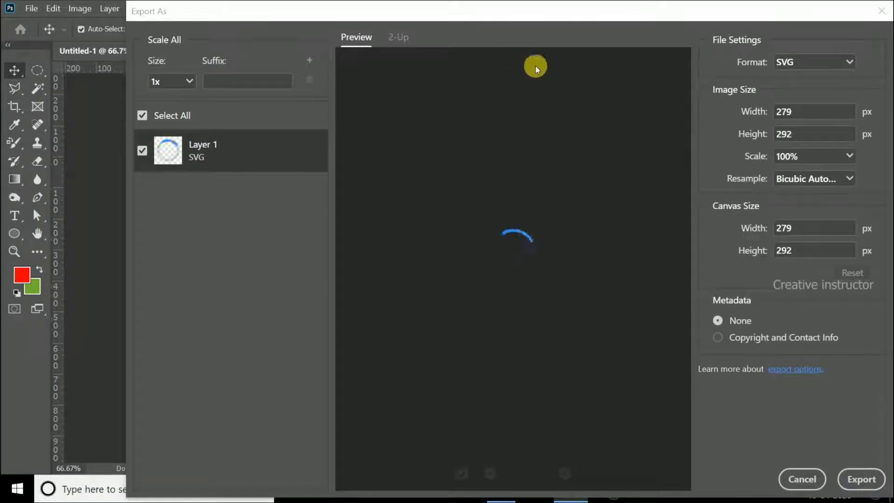
pyautogui.moveTo(504, 18); pyautogui.dragTo(393, 15)
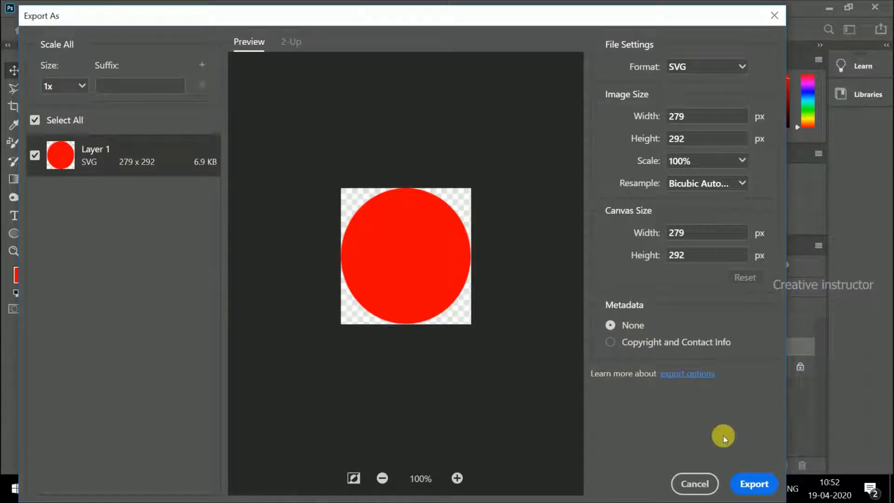
pyautogui.click(750, 484)
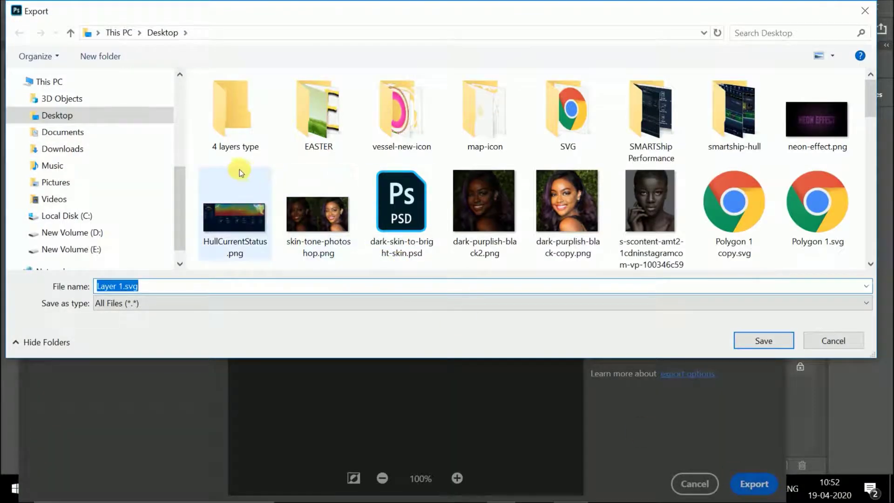
pyautogui.doubleClick(231, 116)
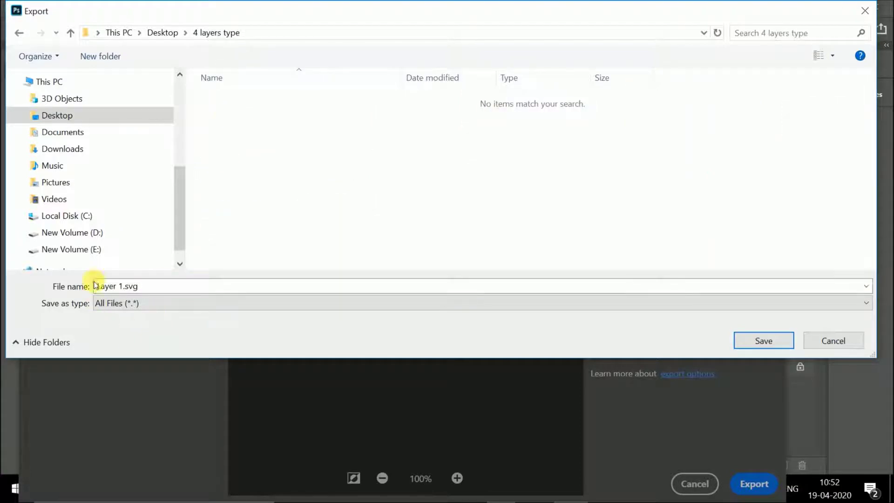
pyautogui.click(109, 285)
pyautogui.click(120, 285)
pyautogui.moveTo(122, 285); pyautogui.dragTo(38, 282)
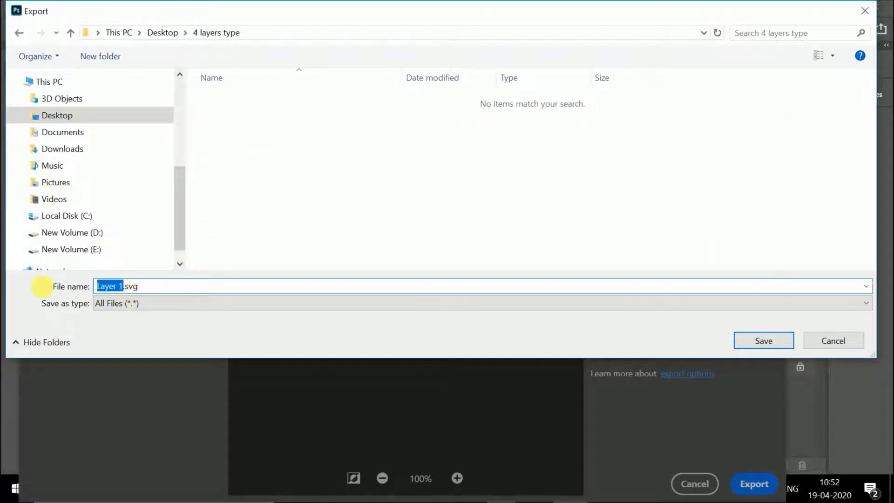
pyautogui.write('raster')
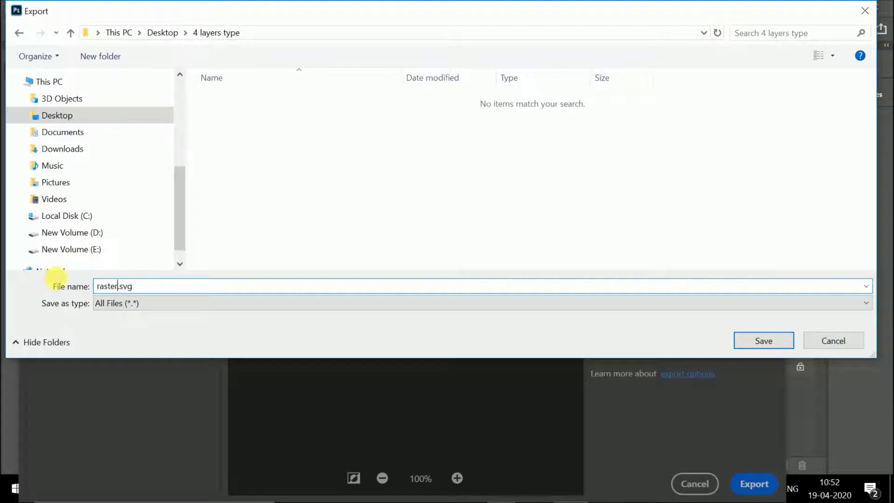
pyautogui.click(755, 343)
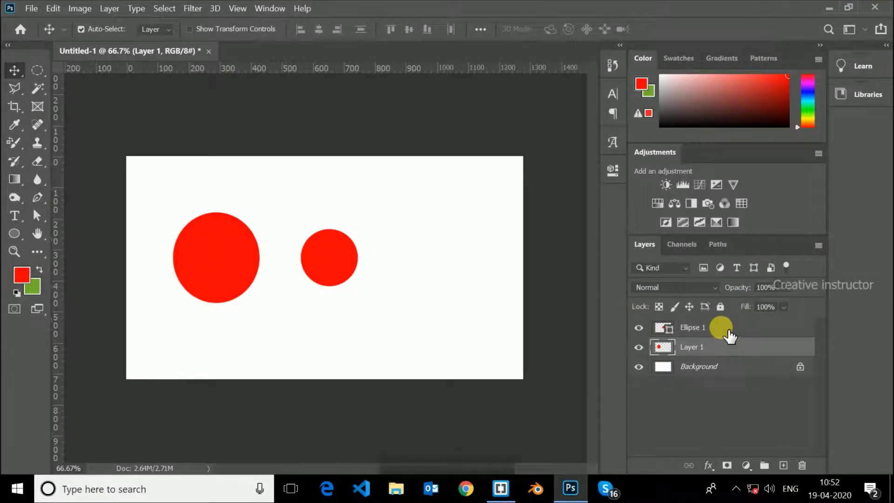
# Step: Export the Ellipse 1 layer as SVG, saving the file as shape.svg beside raster.svg
pyautogui.click(729, 334)
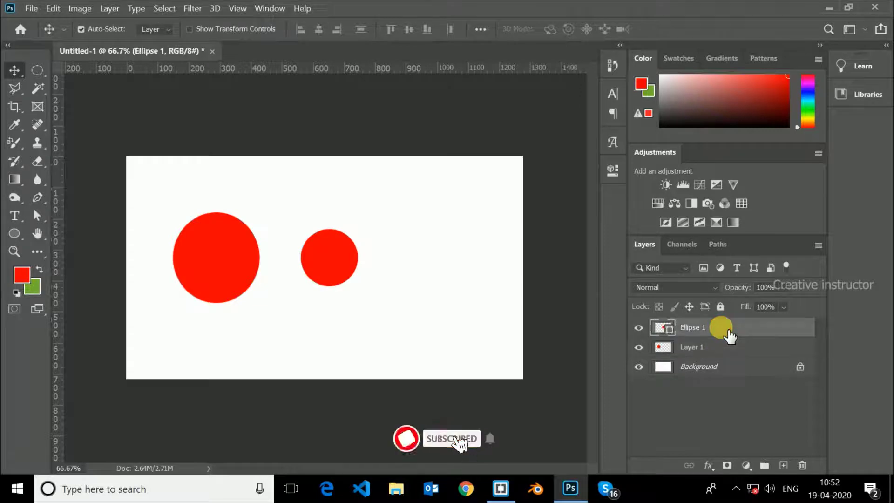
pyautogui.rightClick(727, 331)
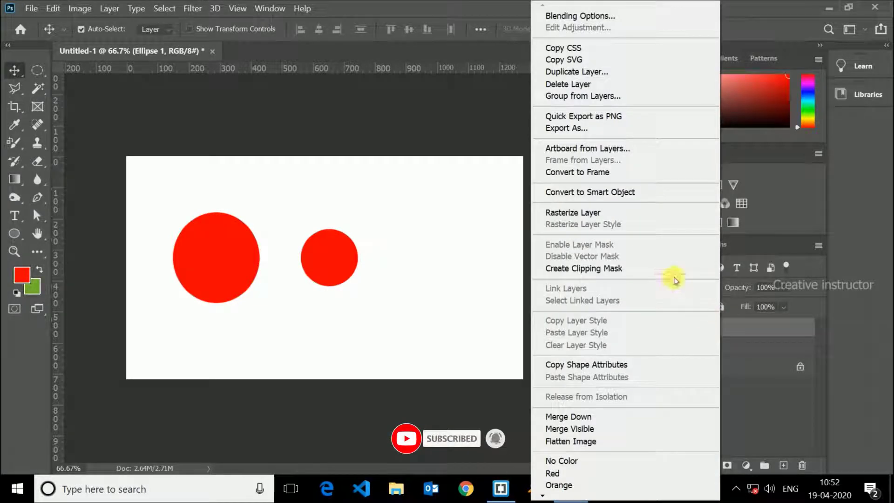
pyautogui.click(587, 128)
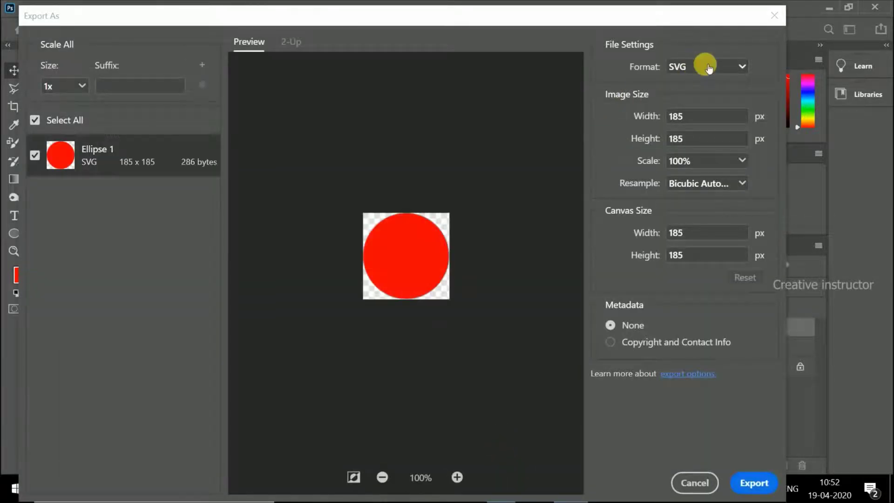
pyautogui.click(754, 479)
pyautogui.click(110, 285)
pyautogui.moveTo(126, 286); pyautogui.dragTo(82, 286)
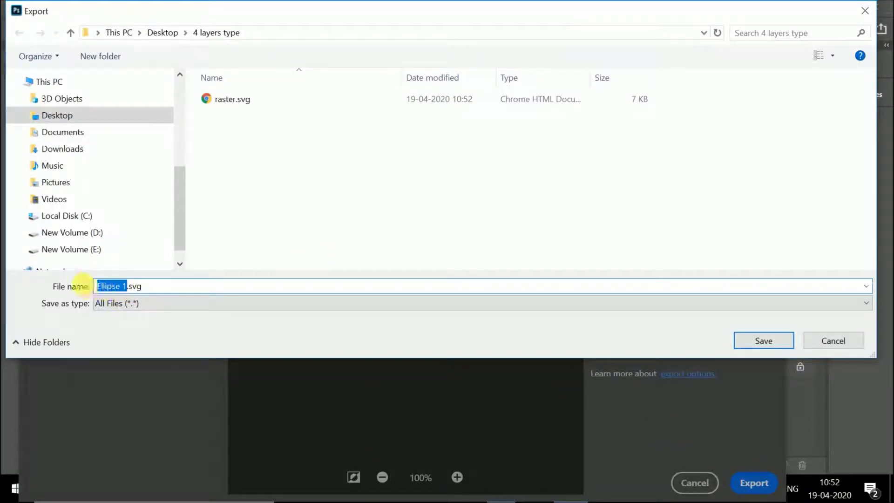
pyautogui.write('shap')
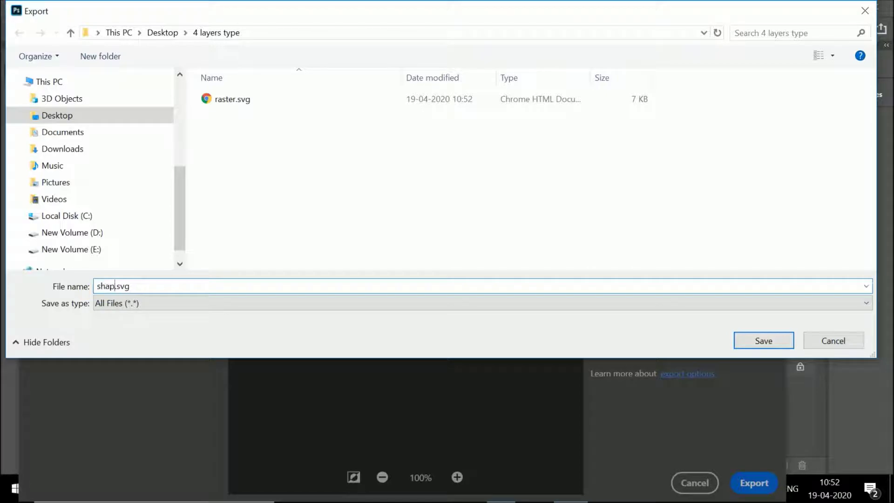
pyautogui.write('e')
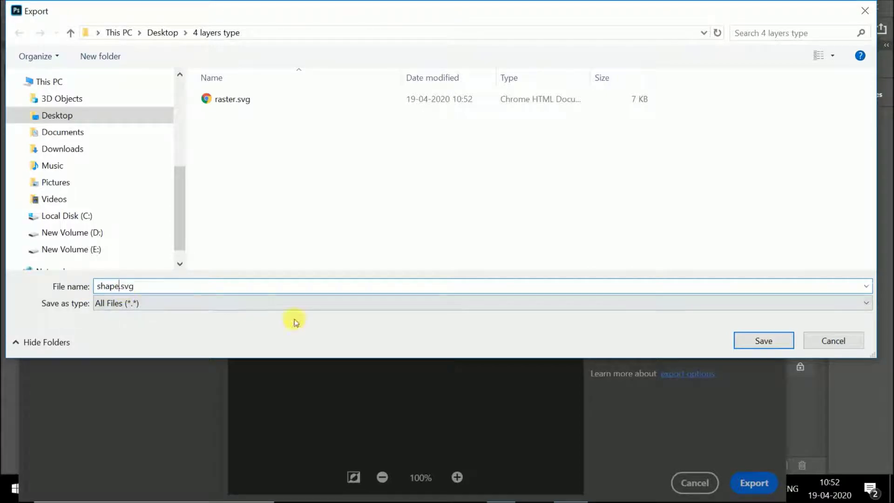
pyautogui.click(758, 343)
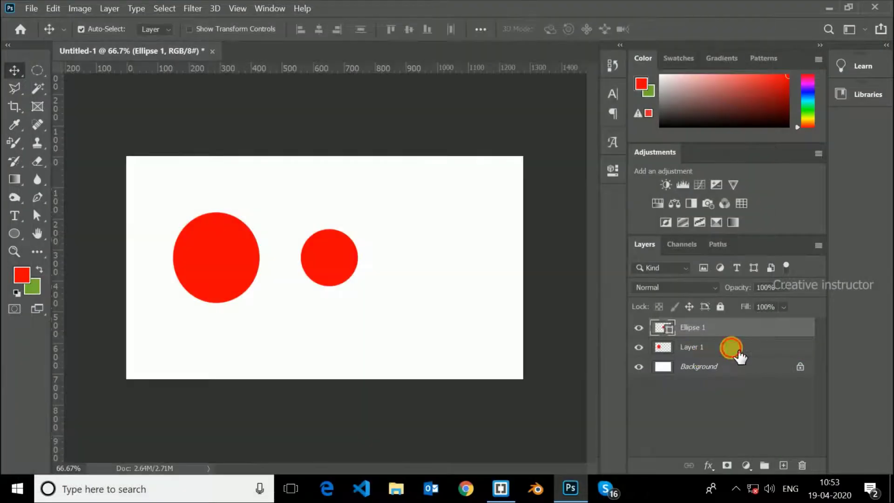
pyautogui.click(737, 354)
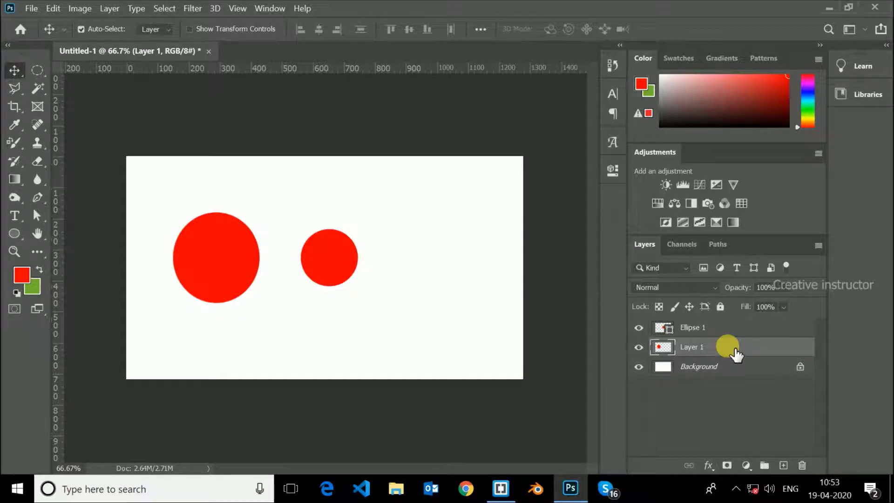
# Step: Locate the 4 layers type folder in File Explorer and open raster.svg in Chrome
pyautogui.click(719, 327)
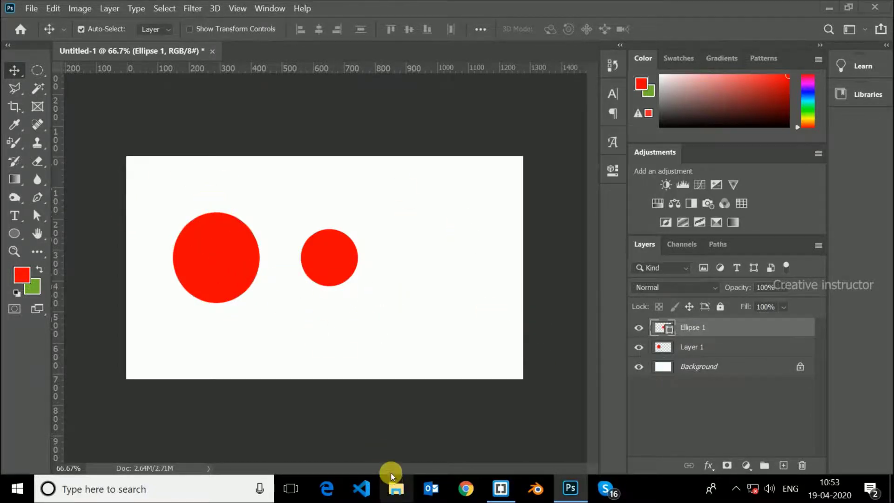
pyautogui.click(394, 486)
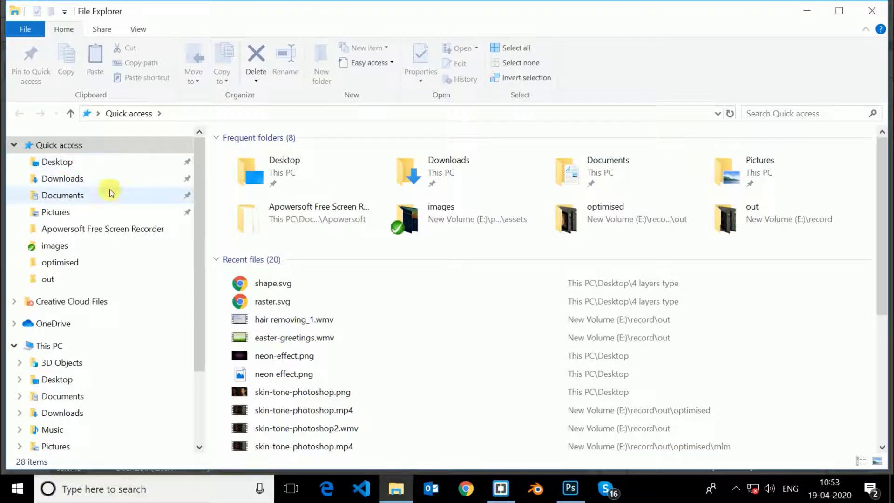
pyautogui.rightClick(287, 284)
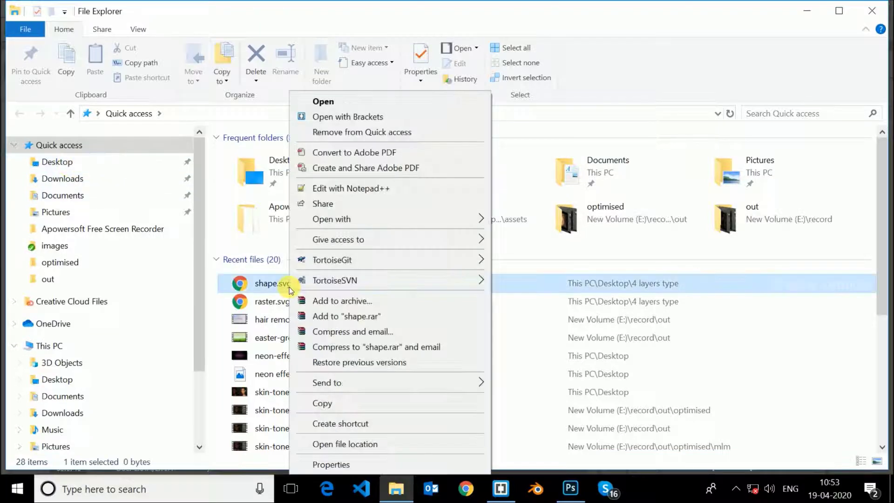
pyautogui.click(349, 443)
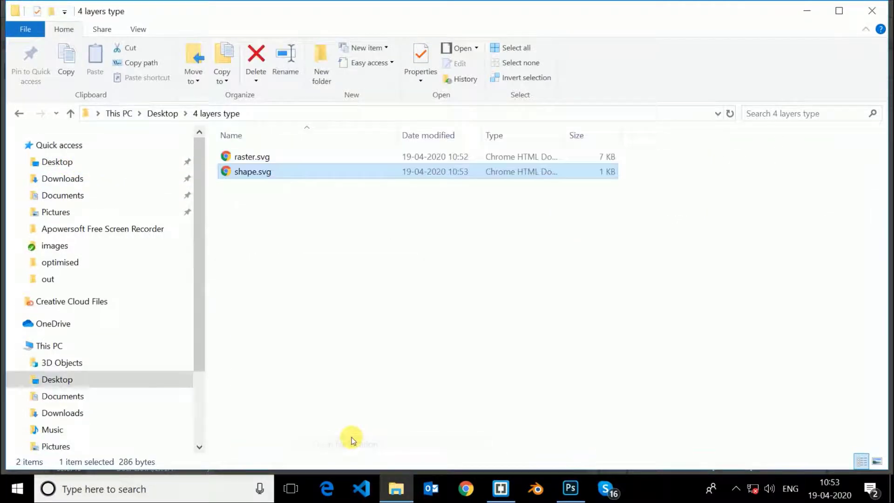
pyautogui.doubleClick(256, 159)
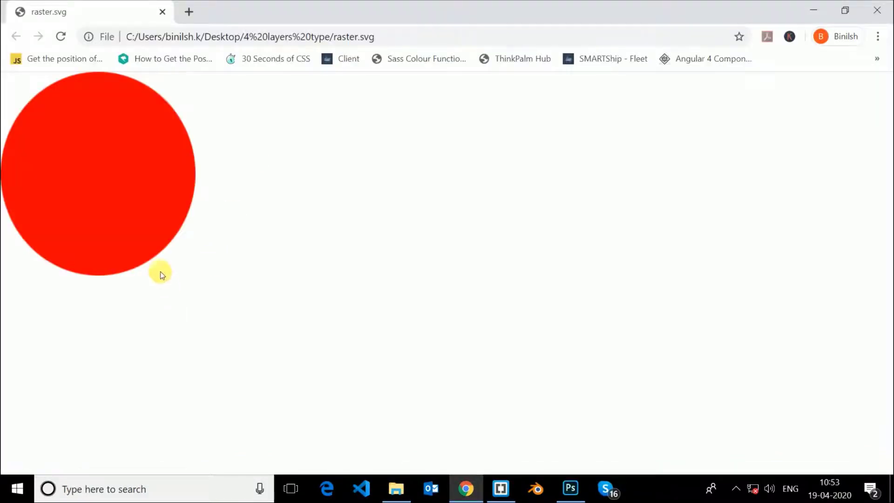
# Step: Zoom Chrome to 500% and scroll to the raster circle's soft, blurry edge
pyautogui.hotkey('ctrl', '+')
pyautogui.hotkey('ctrl', '+')
pyautogui.hotkey('ctrl', '+')
pyautogui.hotkey('ctrl', '+')
pyautogui.hotkey('ctrl', '+')
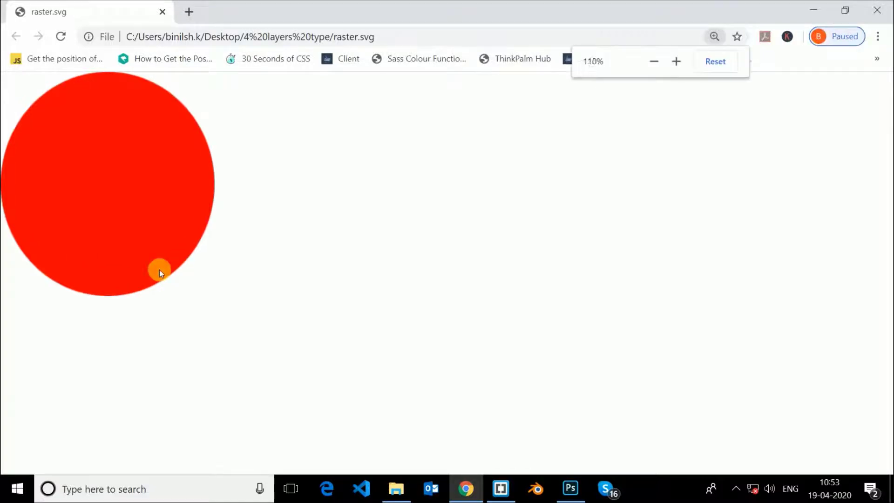
pyautogui.hotkey('ctrl', '+')
pyautogui.hotkey('ctrl', '+')
pyautogui.hotkey('ctrl', '+')
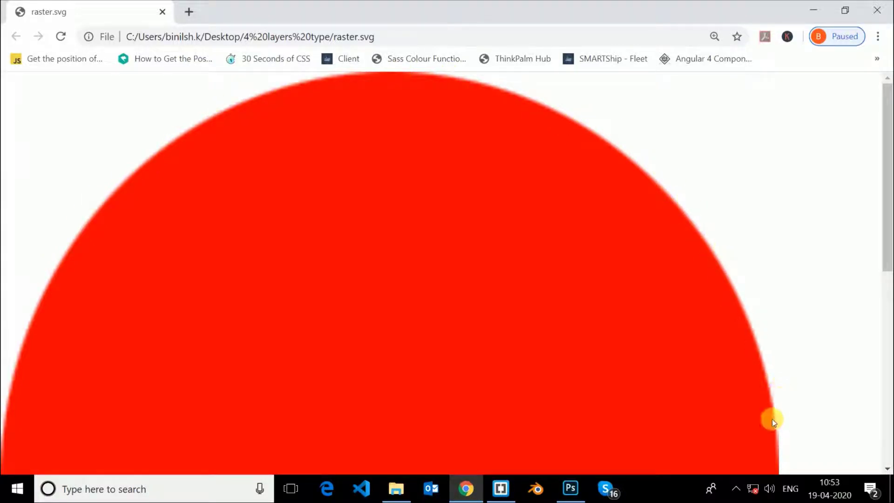
pyautogui.moveTo(884, 256); pyautogui.dragTo(888, 411)
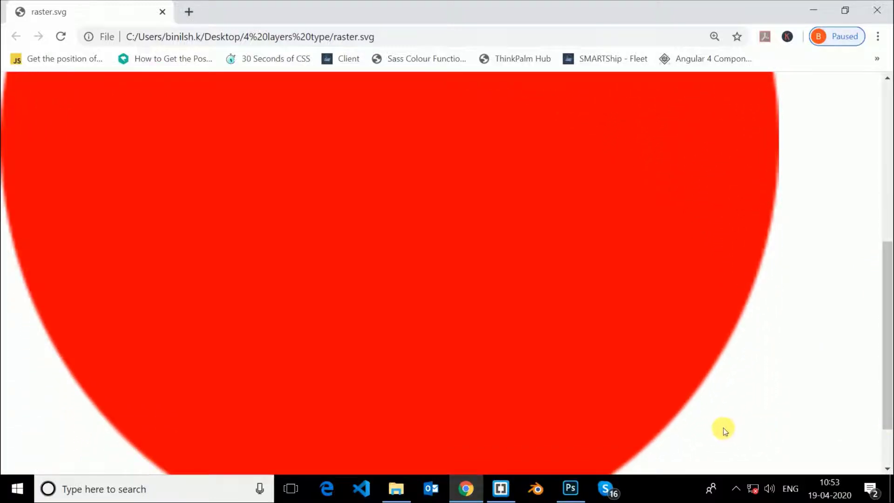
pyautogui.hotkey('ctrl', '+')
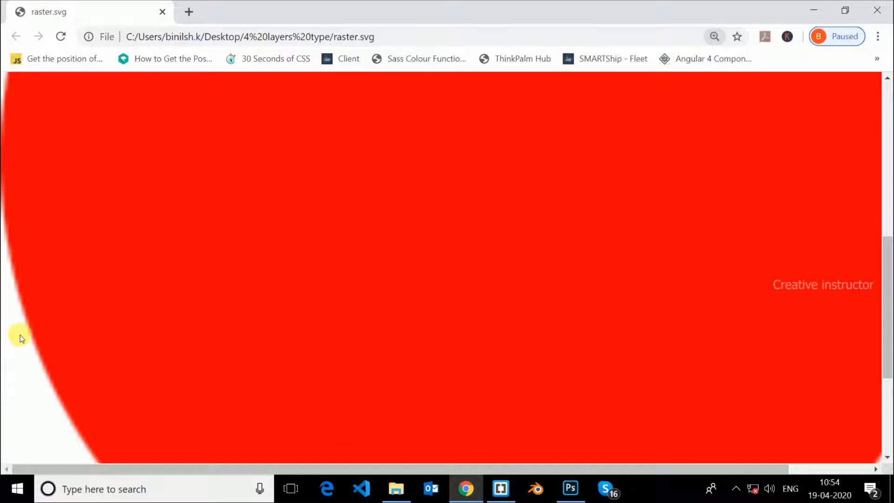
pyautogui.click(571, 490)
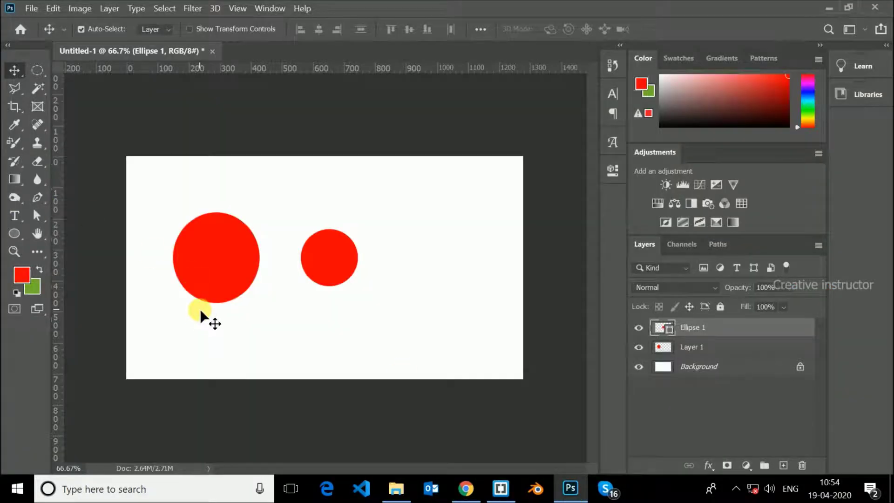
# Step: Zoom Photoshop to 600% and pan along the big circle's edge to reveal its pixels
pyautogui.click(200, 309)
pyautogui.hotkey('ctrl', '+')
pyautogui.hotkey('ctrl', '+')
pyautogui.moveTo(147, 263); pyautogui.dragTo(466, 467)
pyautogui.hotkey('ctrl', '+')
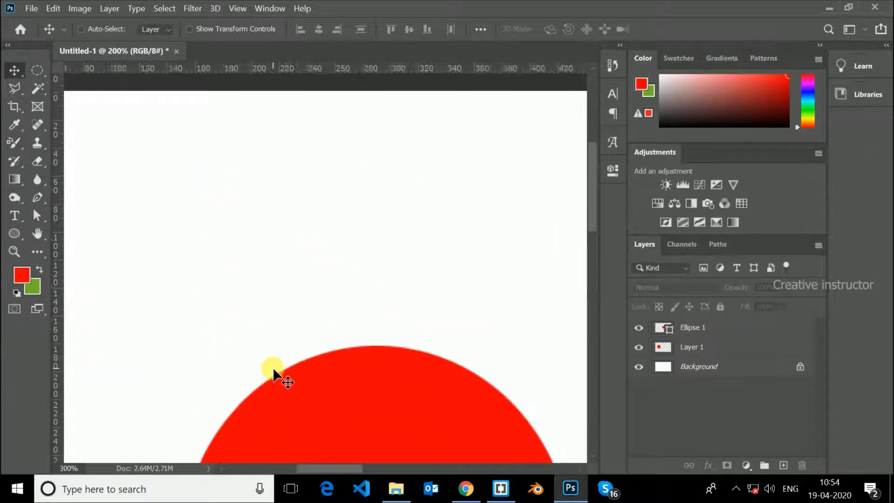
pyautogui.hotkey('ctrl', '+')
pyautogui.hotkey('ctrl', '+')
pyautogui.hotkey('ctrl', '+')
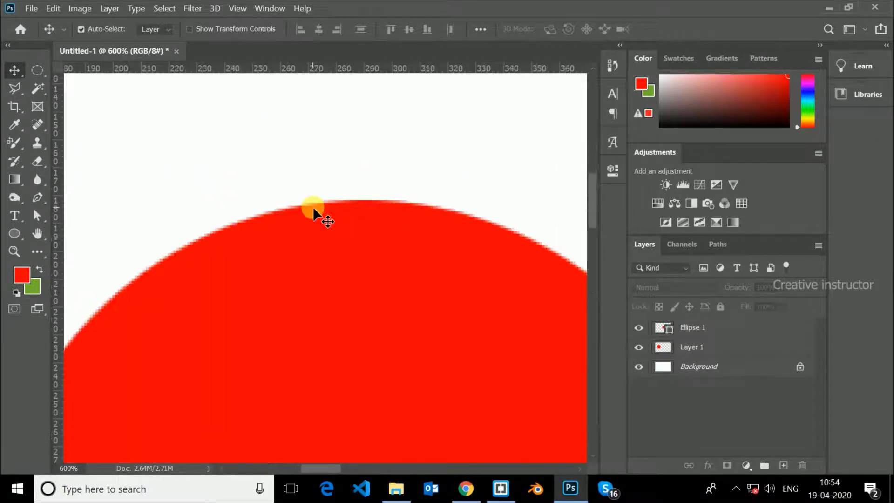
pyautogui.hotkey('ctrl', '+')
pyautogui.hotkey('ctrl', '+')
pyautogui.moveTo(161, 230); pyautogui.dragTo(264, 229)
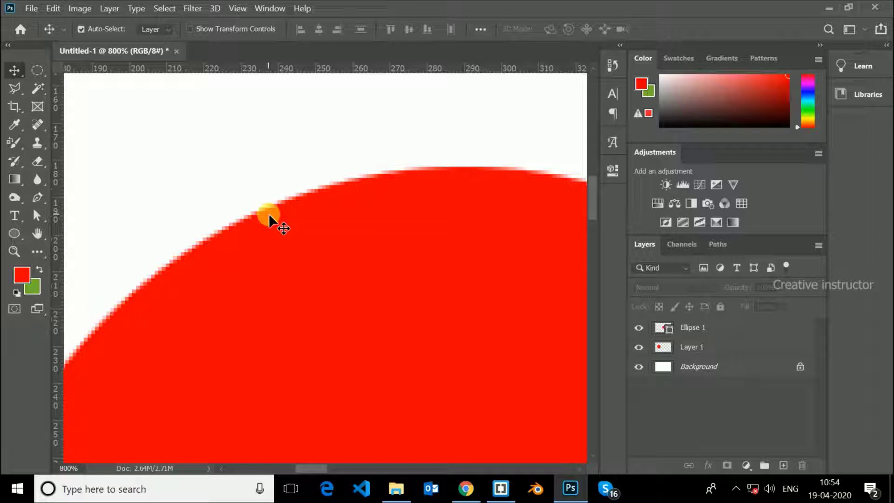
pyautogui.hotkey('ctrl', '-')
pyautogui.hotkey('ctrl', '-')
pyautogui.hotkey('ctrl', '-')
pyautogui.hotkey('ctrl', '-')
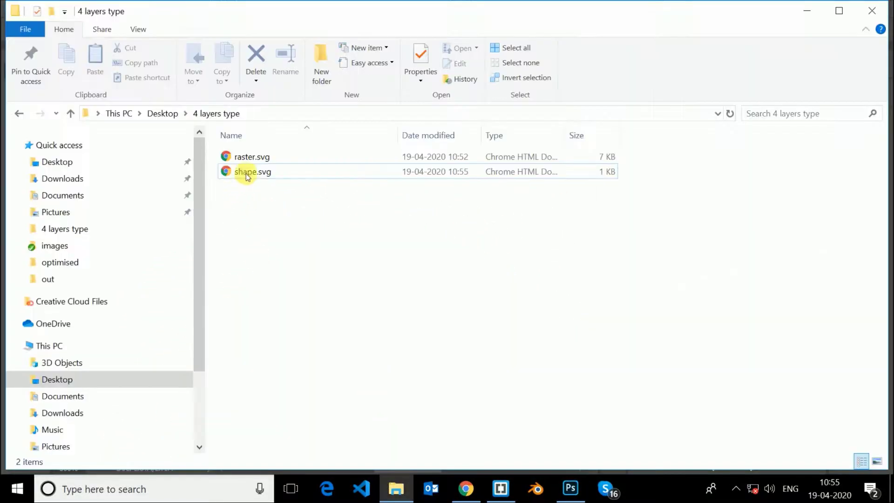
# Step: Open shape.svg in a Chrome tab and compare its crisp edge with raster.svg's blurry one
pyautogui.doubleClick(245, 173)
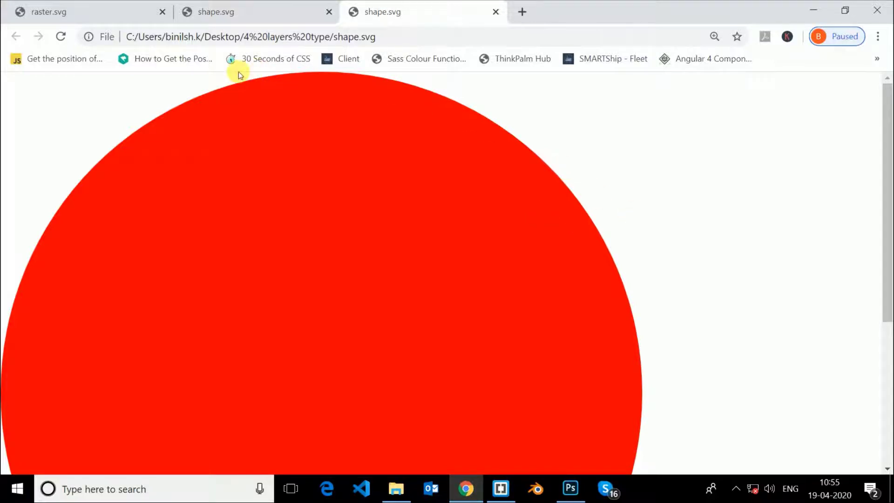
pyautogui.click(81, 10)
pyautogui.middleClick(330, 13)
pyautogui.scroll(-5, 45, 342)
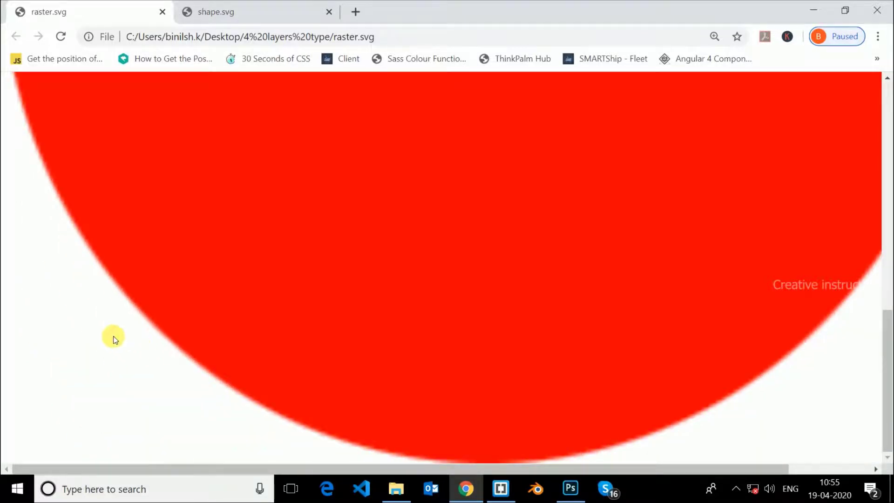
pyautogui.click(264, 9)
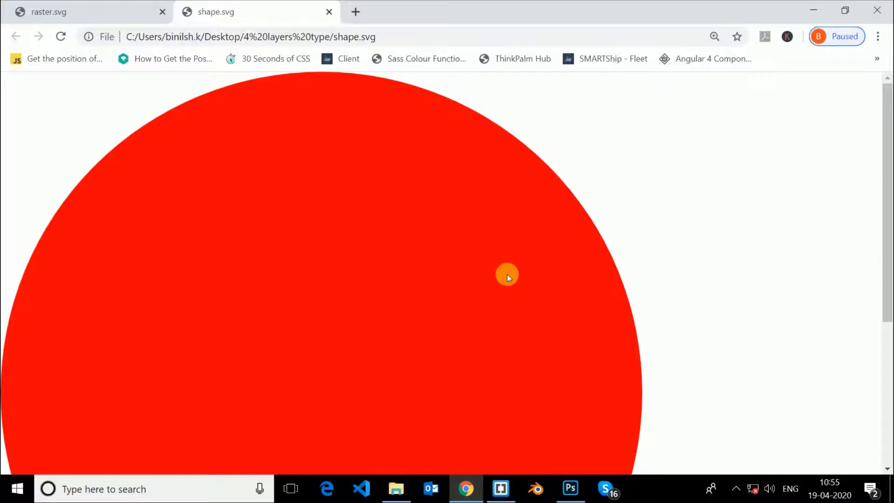
pyautogui.scroll(-5, 507, 275)
pyautogui.scroll(5, 507, 275)
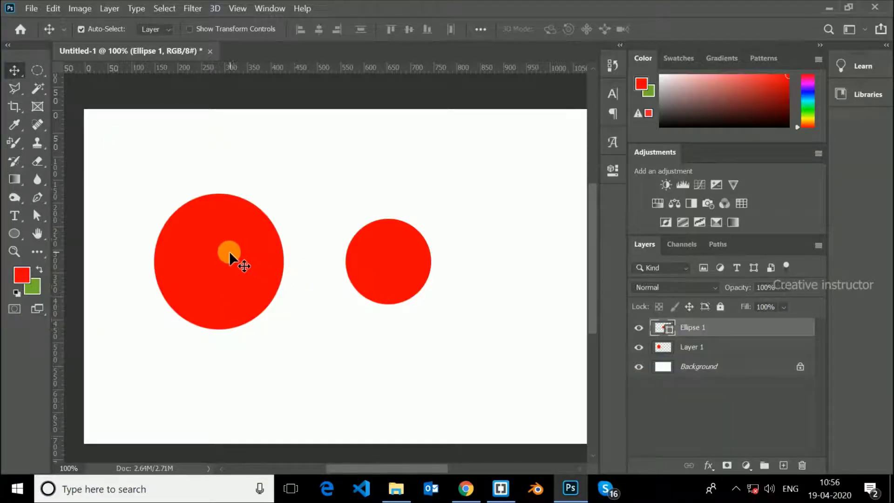
pyautogui.click(209, 251)
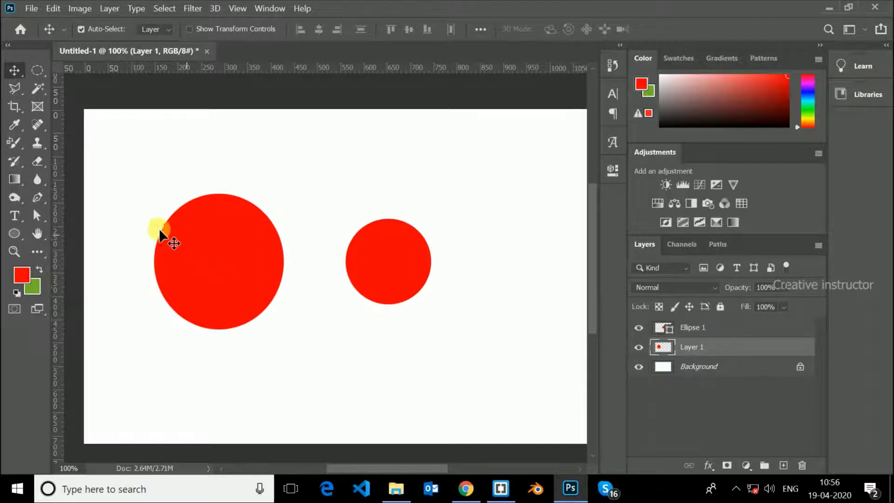
pyautogui.click(37, 161)
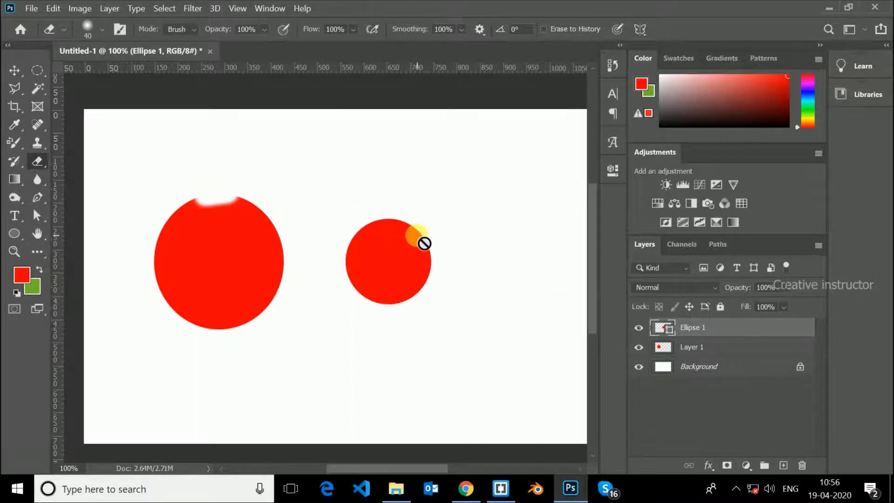
pyautogui.moveTo(385, 258)
pyautogui.mouseDown()
pyautogui.moveTo(391, 275)
pyautogui.moveTo(379, 249)
pyautogui.moveTo(395, 267)
pyautogui.moveTo(367, 286)
pyautogui.moveTo(409, 247)
pyautogui.moveTo(399, 252)
pyautogui.moveTo(393, 237)
pyautogui.moveTo(406, 233)
pyautogui.moveTo(423, 247)
pyautogui.moveTo(394, 216)
pyautogui.mouseUp()
pyautogui.click(404, 238)
pyautogui.rightClick(721, 327)
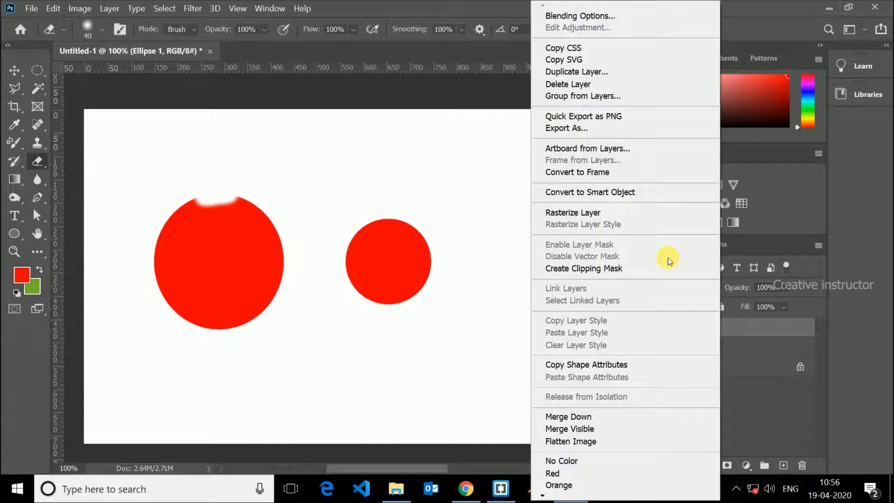
pyautogui.click(574, 208)
pyautogui.moveTo(396, 233)
pyautogui.mouseDown()
pyautogui.moveTo(442, 220)
pyautogui.moveTo(356, 222)
pyautogui.moveTo(409, 236)
pyautogui.moveTo(378, 247)
pyautogui.moveTo(462, 224)
pyautogui.mouseUp()
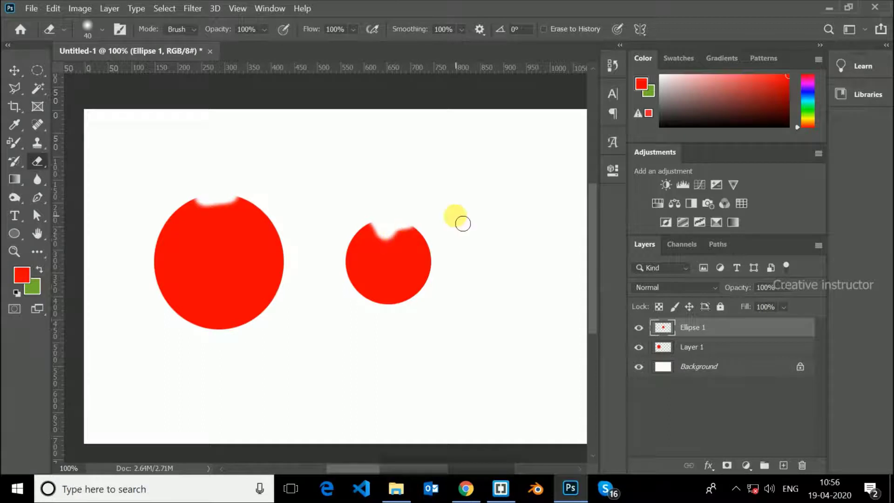
pyautogui.hotkey('ctrl', 'z')
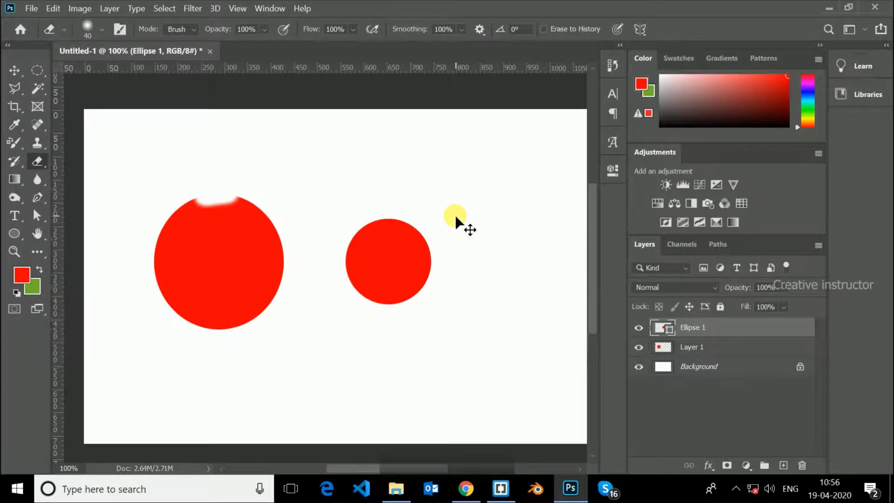
pyautogui.hotkey('ctrl', 'z')
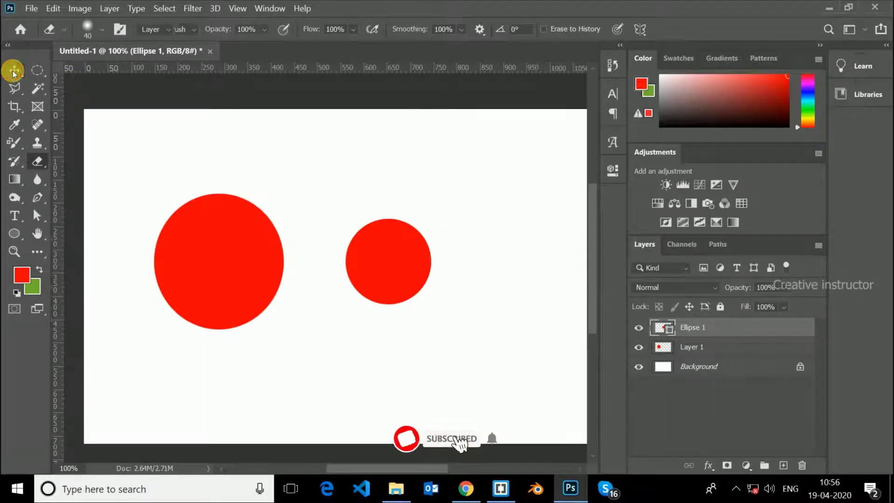
pyautogui.click(14, 71)
pyautogui.click(339, 173)
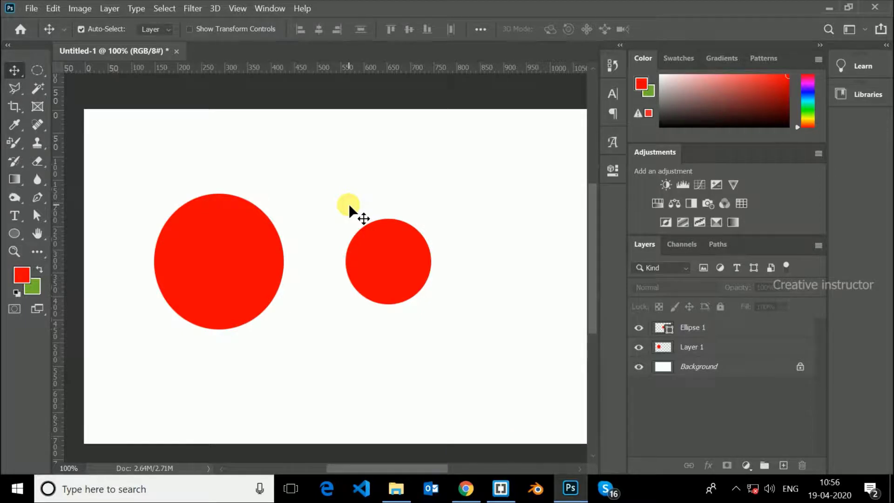
# Step: Raise the large circle and place red Agency FB 'LOREM IPSUM' text centred beneath both circles
pyautogui.moveTo(233, 295); pyautogui.dragTo(233, 269)
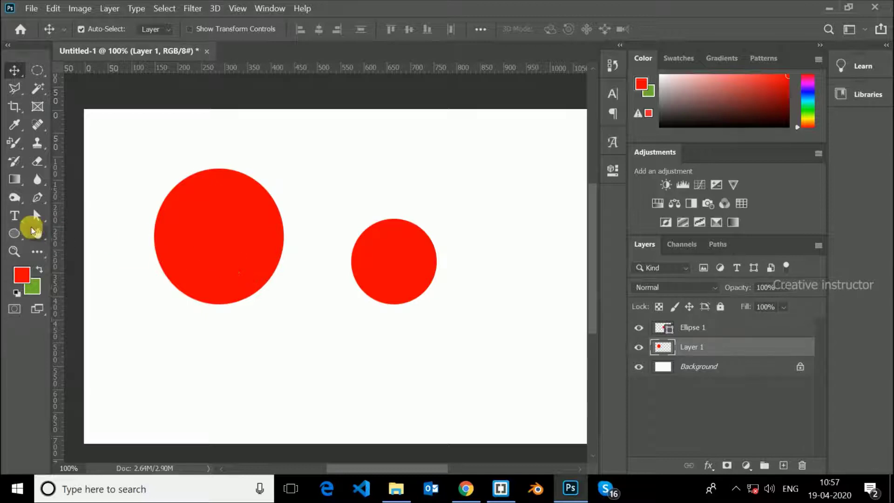
pyautogui.click(17, 216)
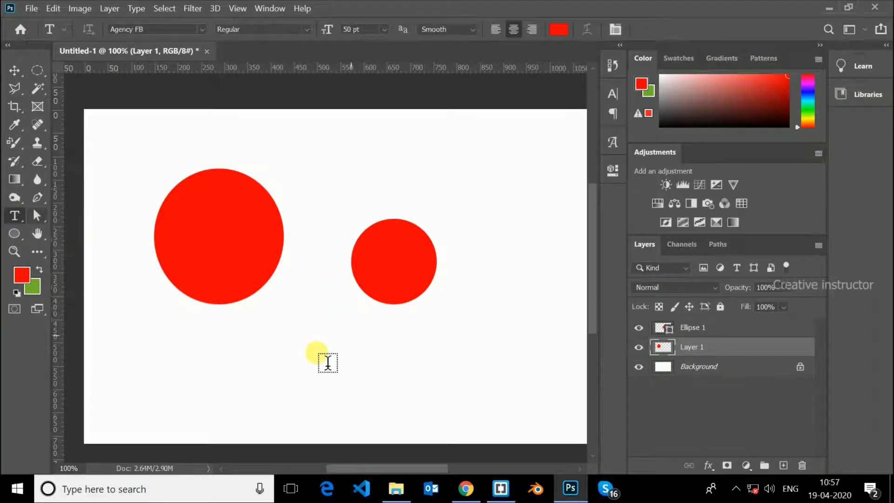
pyautogui.click(173, 370)
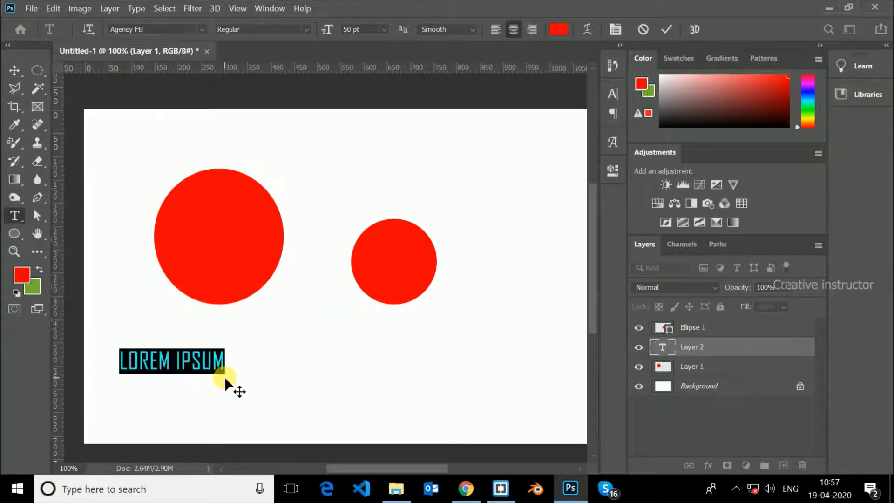
pyautogui.click(14, 71)
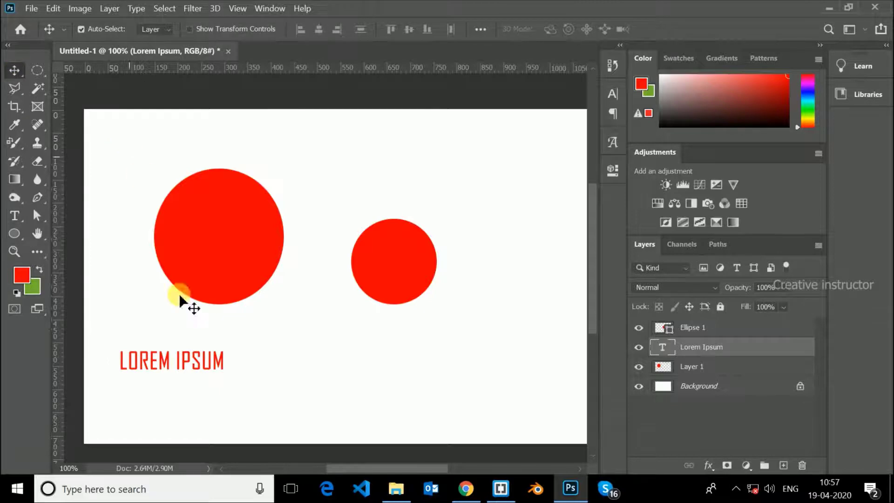
pyautogui.moveTo(176, 359); pyautogui.dragTo(308, 358)
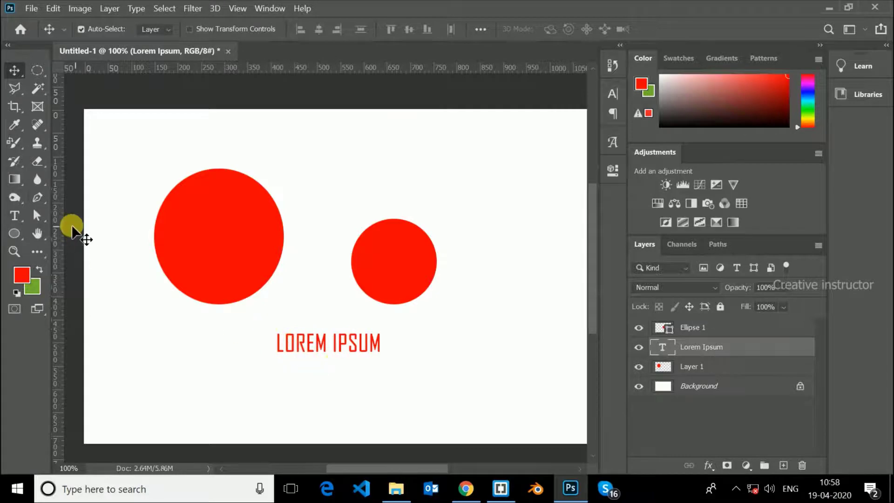
pyautogui.click(37, 163)
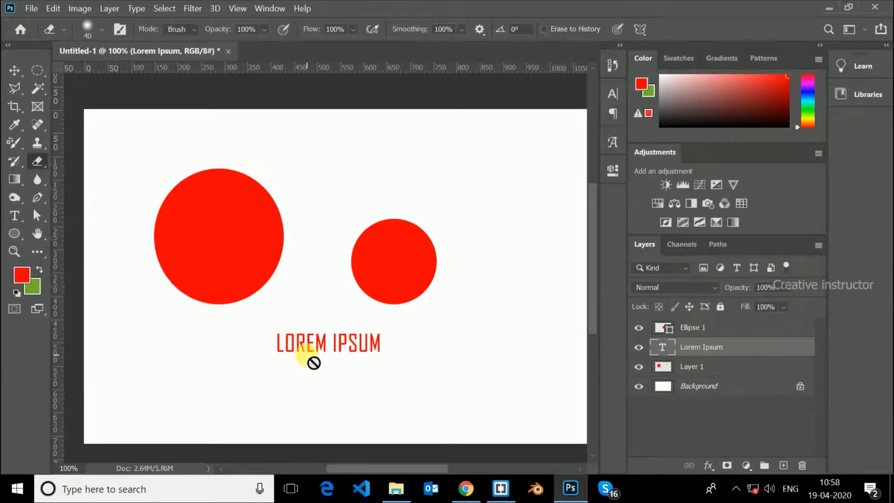
# Step: Rasterize the LOREM IPSUM text and try erasing letters, then undo back to editable type
pyautogui.rightClick(782, 355)
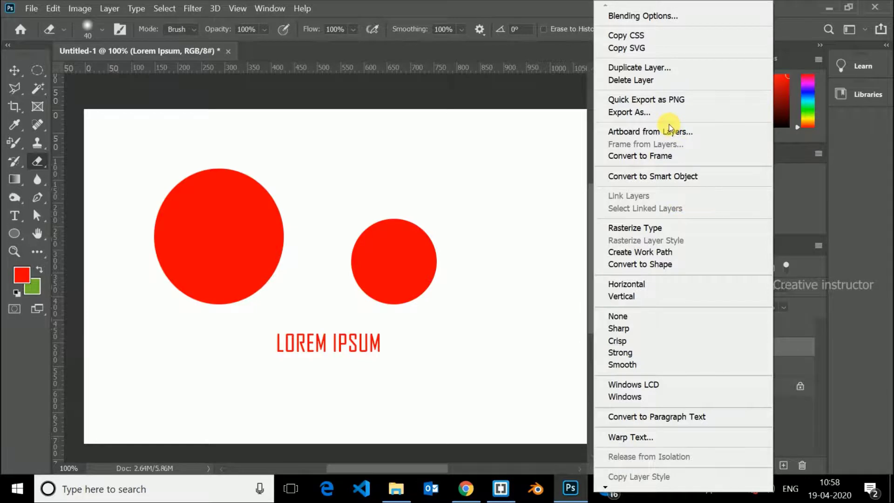
pyautogui.click(652, 226)
pyautogui.moveTo(312, 334)
pyautogui.mouseDown()
pyautogui.moveTo(309, 325)
pyautogui.moveTo(282, 342)
pyautogui.mouseUp()
pyautogui.hotkey('ctrl', 'z')
pyautogui.hotkey('ctrl', 'z')
pyautogui.hotkey('ctrl', 'z')
pyautogui.hotkey('ctrl', 'z')
pyautogui.press('v')
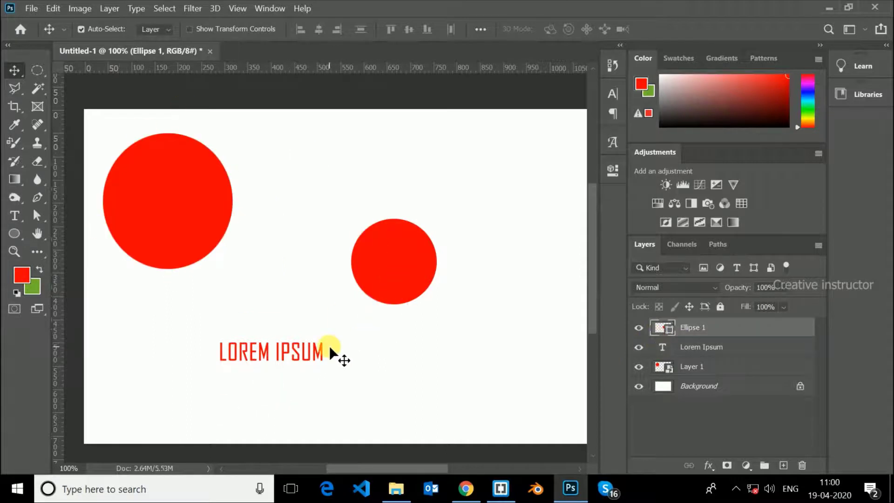
# Step: Move the small red circle up and left so it sits close beside the large circle
pyautogui.click(162, 211)
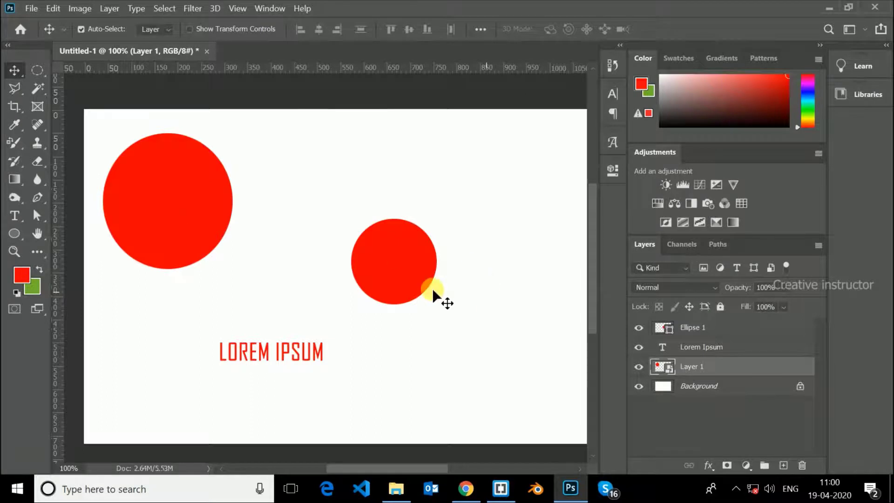
pyautogui.moveTo(373, 267); pyautogui.dragTo(331, 214)
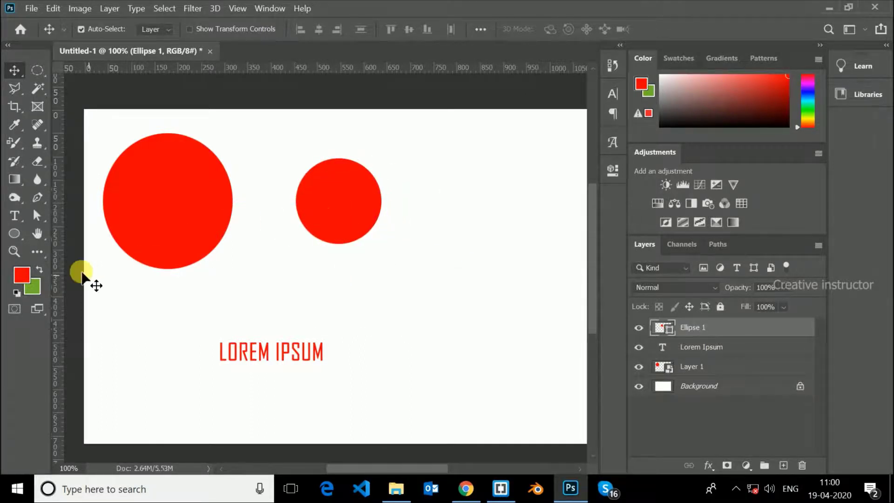
pyautogui.moveTo(317, 206); pyautogui.dragTo(339, 214)
pyautogui.click(661, 328)
# Step: Change the Ellipse 1 fill to magenta and move the circle up-left toward the large red circle
pyautogui.doubleClick(661, 328)
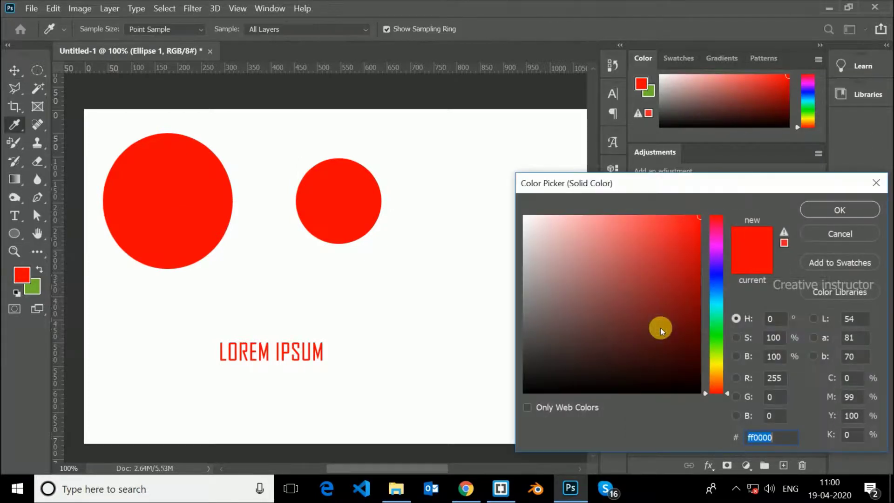
pyautogui.moveTo(713, 248); pyautogui.dragTo(716, 246)
pyautogui.click(838, 208)
pyautogui.click(709, 328)
pyautogui.click(397, 276)
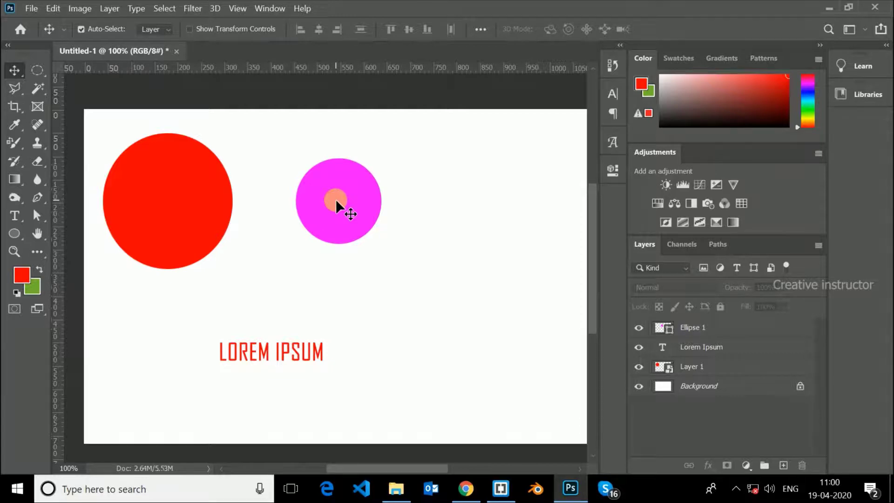
pyautogui.moveTo(336, 199); pyautogui.dragTo(298, 183)
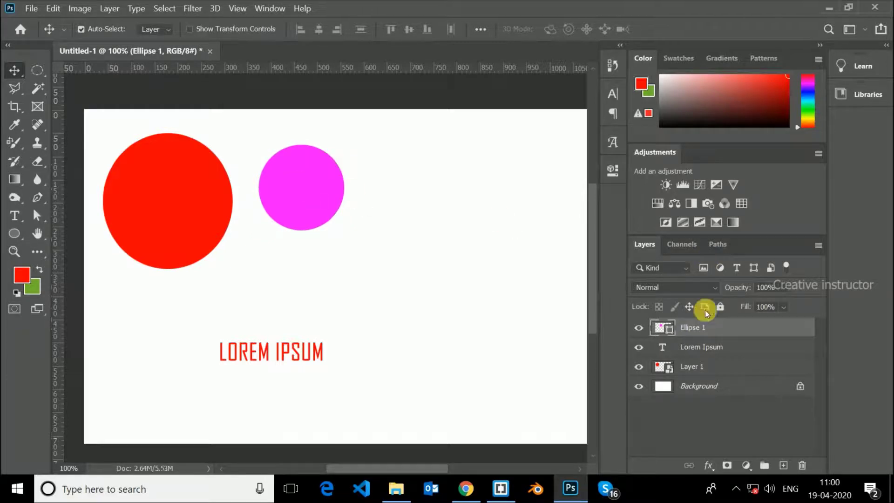
# Step: Convert the magenta circle to a smart object and shift it up and left
pyautogui.rightClick(716, 329)
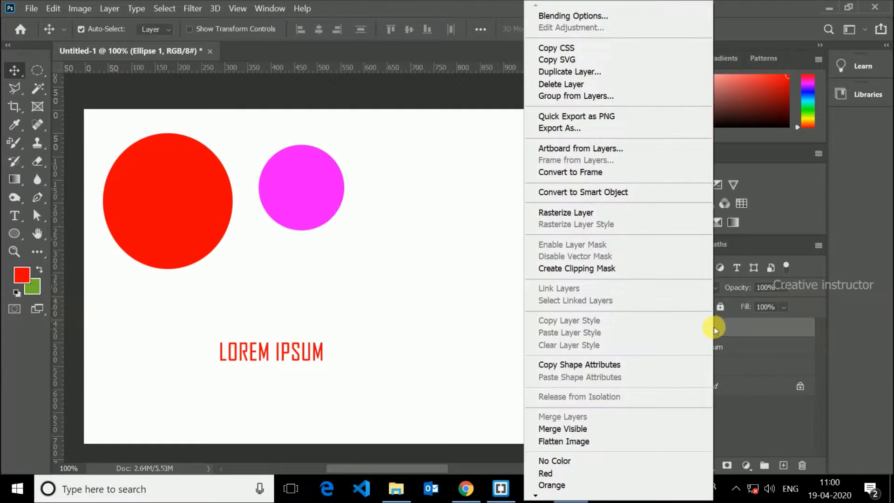
pyautogui.click(620, 193)
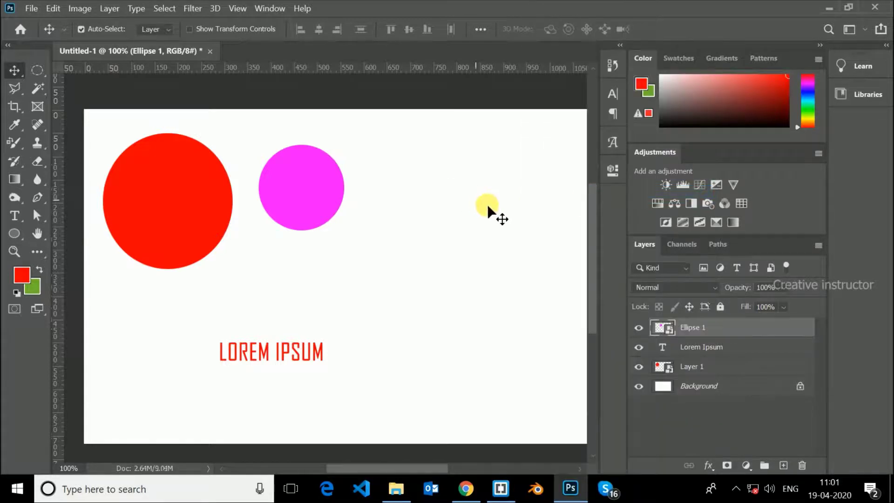
pyautogui.moveTo(285, 193); pyautogui.dragTo(275, 160)
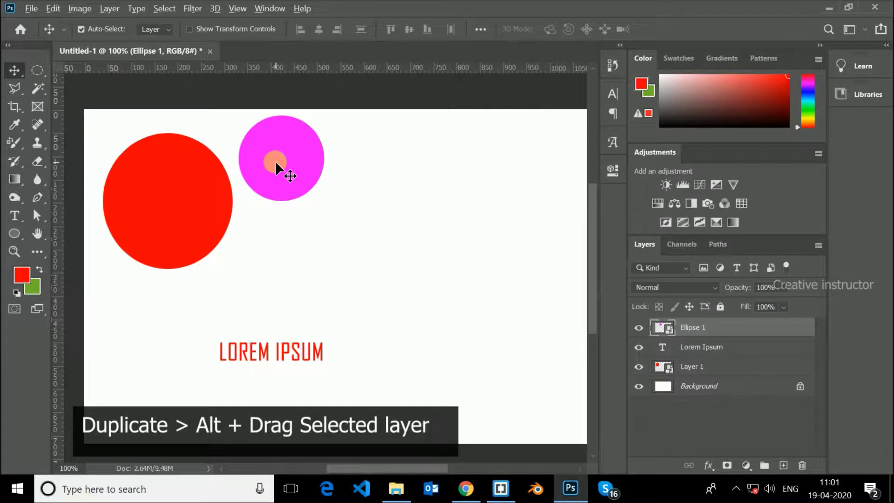
# Step: Alt-drag three copies of the circle into a right-hand column and nudge the top-middle one right
pyautogui.moveTo(272, 164); pyautogui.dragTo(438, 373)
pyautogui.moveTo(402, 146); pyautogui.dragTo(428, 151)
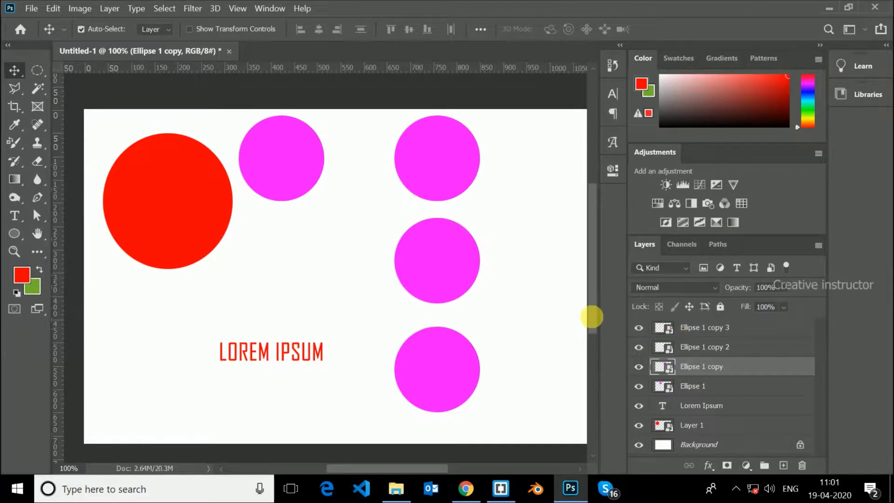
pyautogui.moveTo(277, 153); pyautogui.dragTo(294, 159)
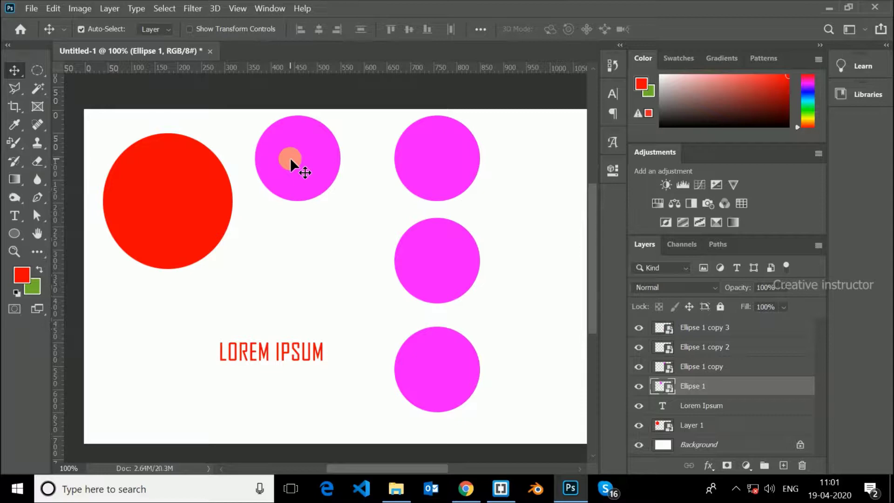
# Step: Inside the Ellipse 1.psb smart object, squash the circle into a wide ellipse and save
pyautogui.doubleClick(662, 387)
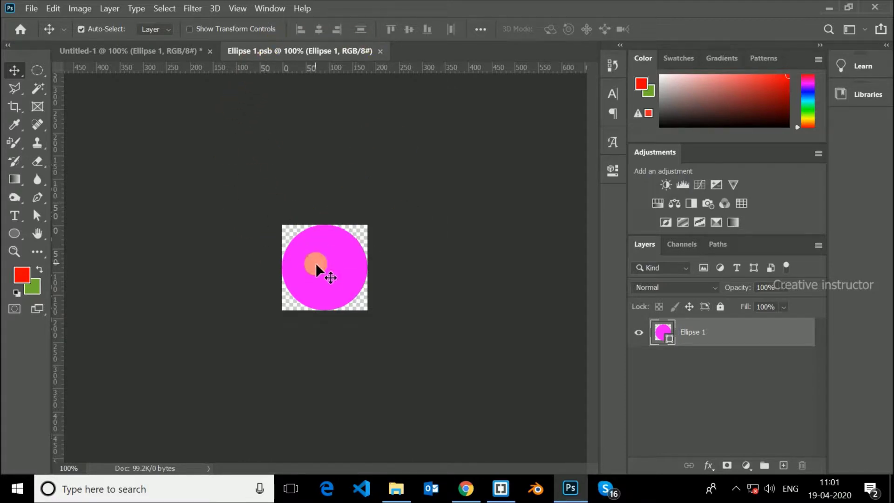
pyautogui.hotkey('ctrl', 't')
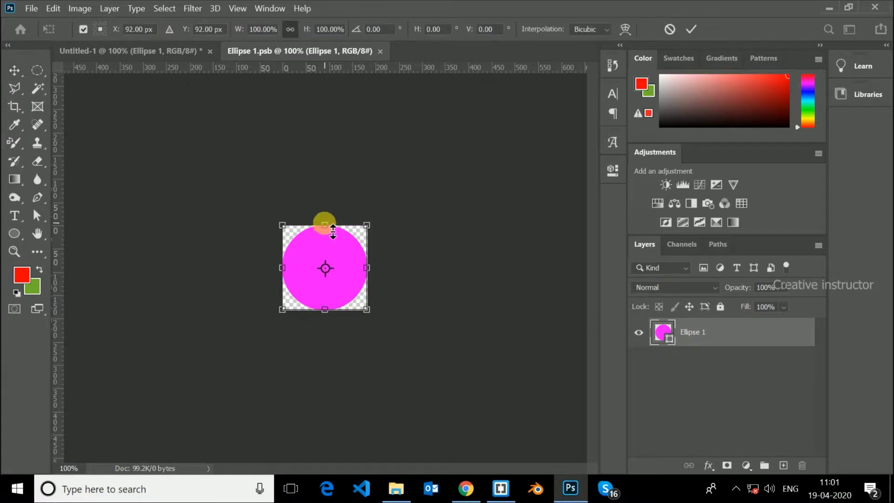
pyautogui.moveTo(333, 231); pyautogui.dragTo(336, 255)
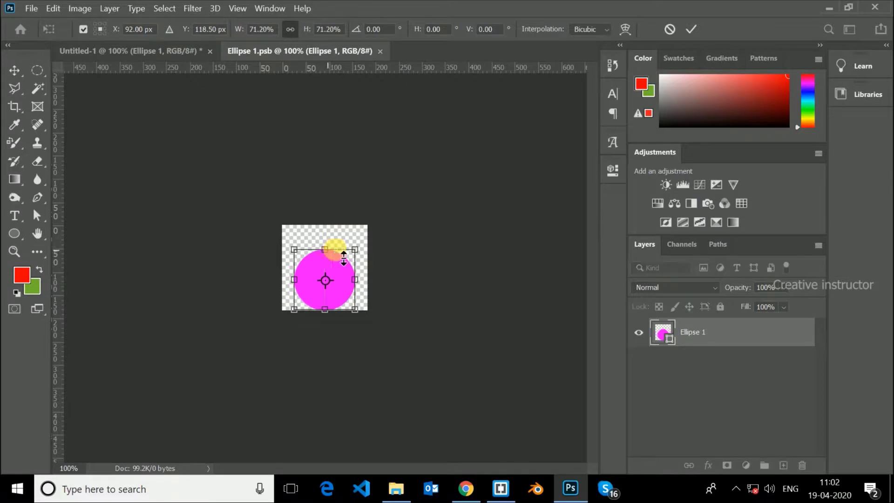
pyautogui.moveTo(334, 256); pyautogui.dragTo(339, 289)
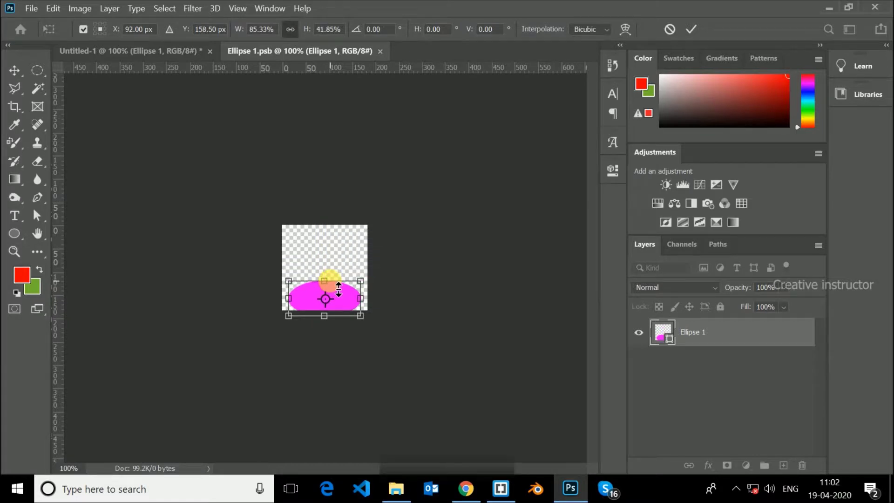
pyautogui.press('Return')
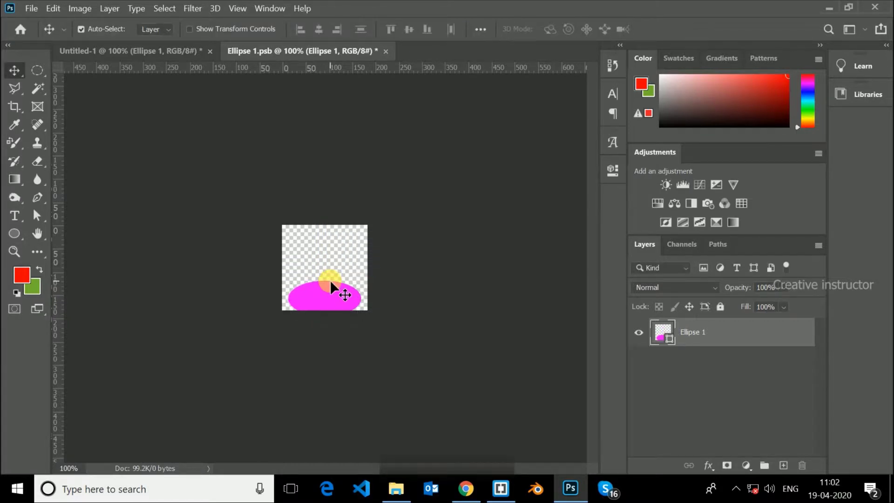
pyautogui.hotkey('ctrl', 's')
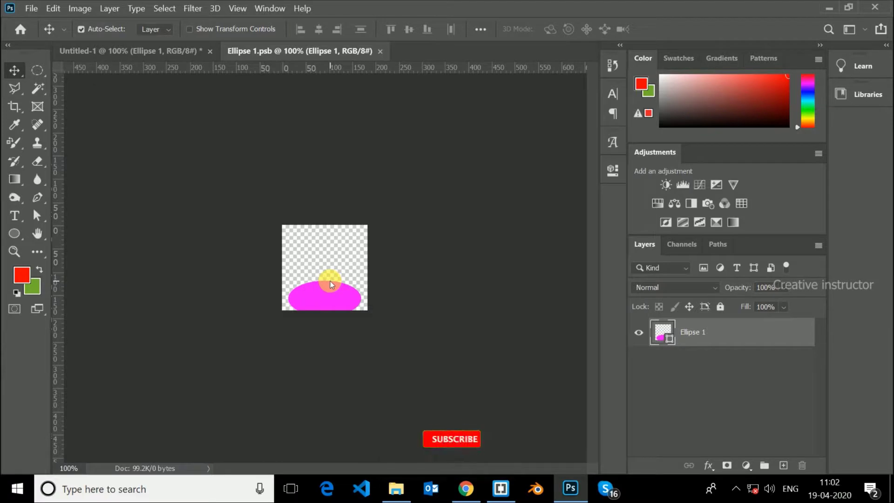
# Step: Centre the ellipse on the smart object canvas and save so all four copies update
pyautogui.click(173, 52)
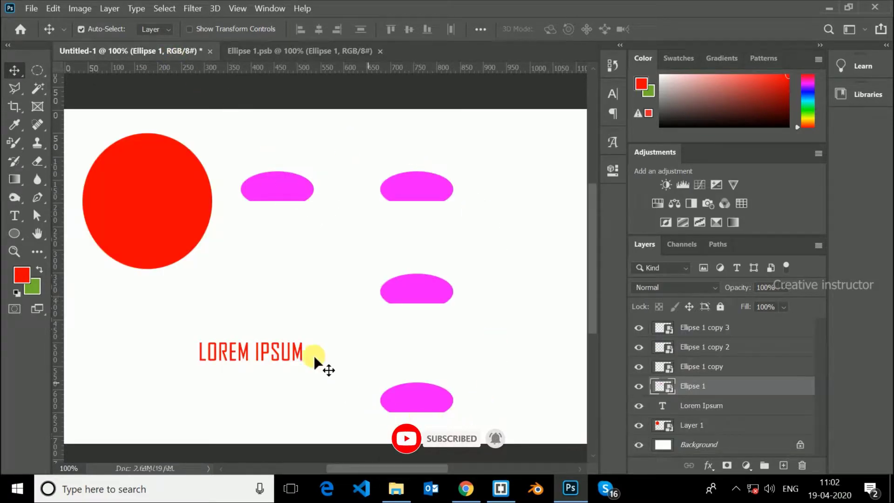
pyautogui.click(259, 51)
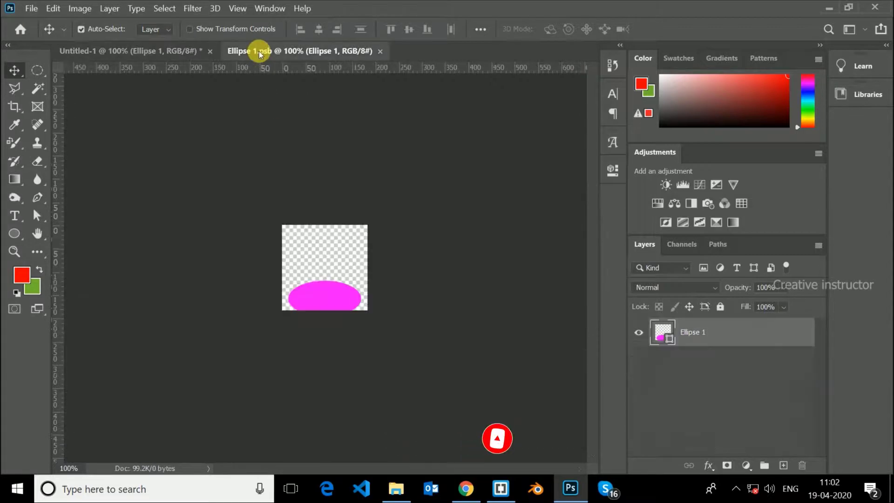
pyautogui.moveTo(326, 290)
pyautogui.mouseDown()
pyautogui.moveTo(326, 297)
pyautogui.moveTo(326, 282)
pyautogui.mouseUp()
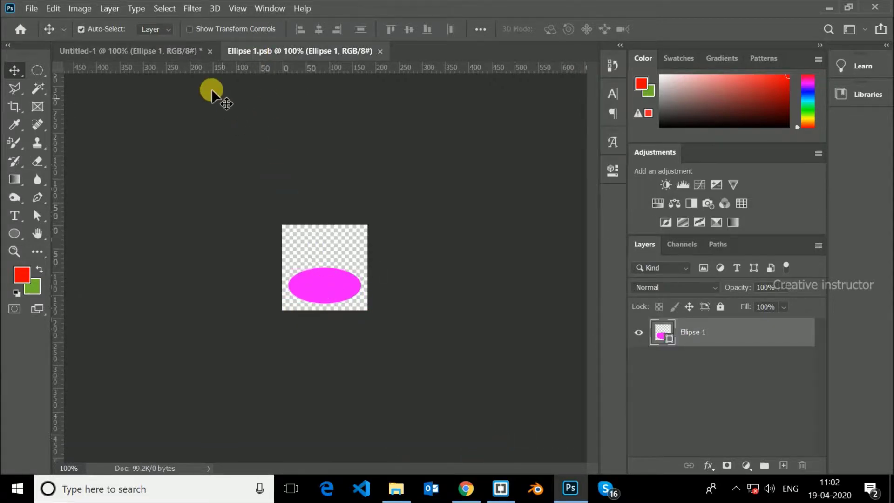
pyautogui.hotkey('ctrl', 's')
pyautogui.click(176, 52)
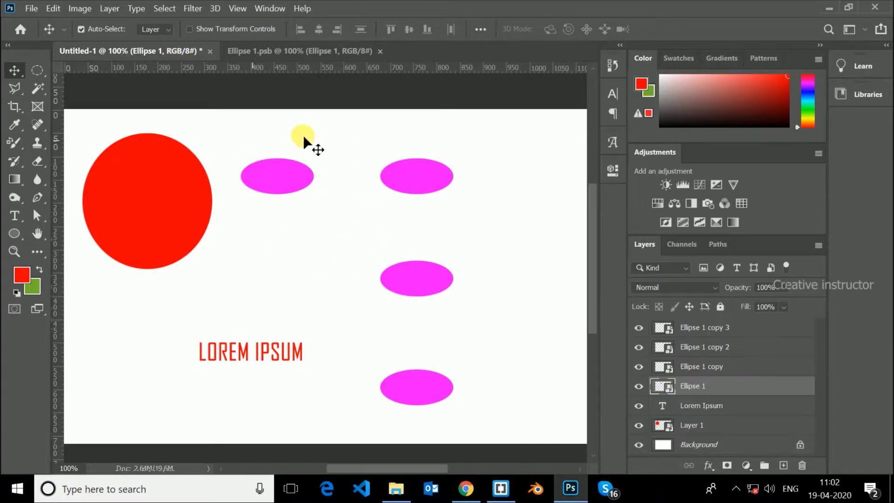
pyautogui.click(286, 178)
# Step: Switch back to the Ellipse 1.psb smart object document
pyautogui.click(314, 54)
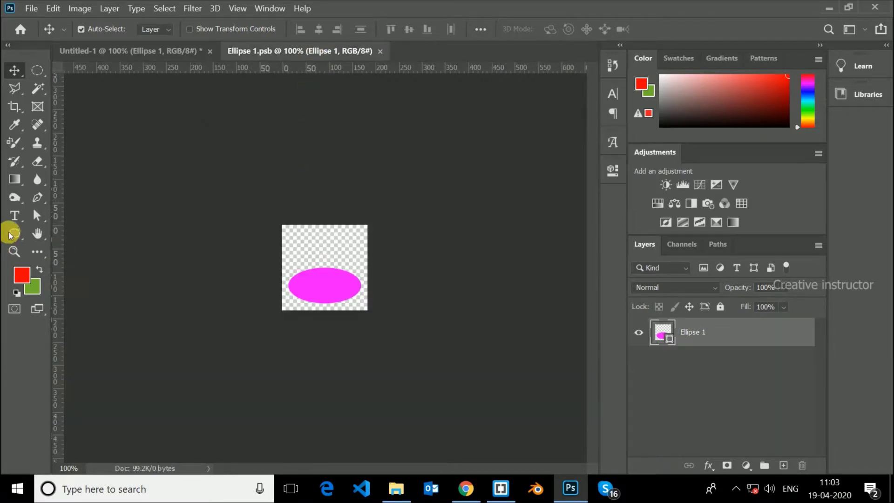
# Step: Add LOREM IPSUM text over the oval and set the foreground colour to white
pyautogui.click(11, 223)
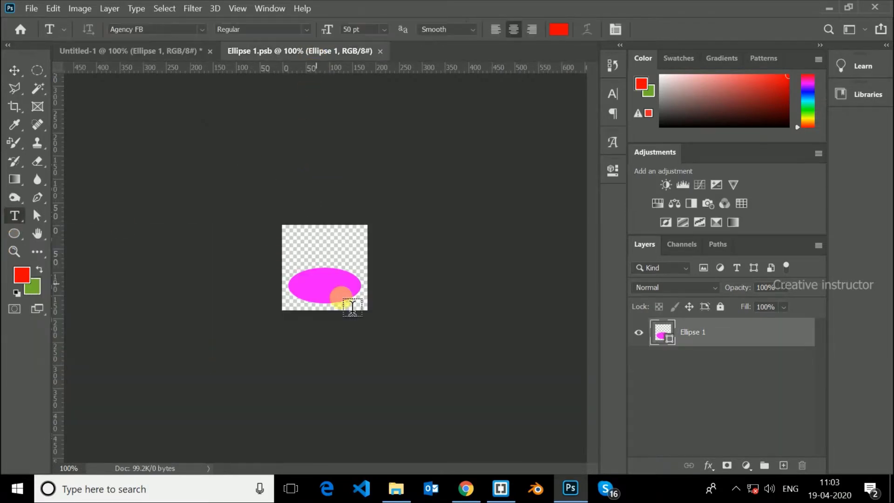
pyautogui.click(313, 289)
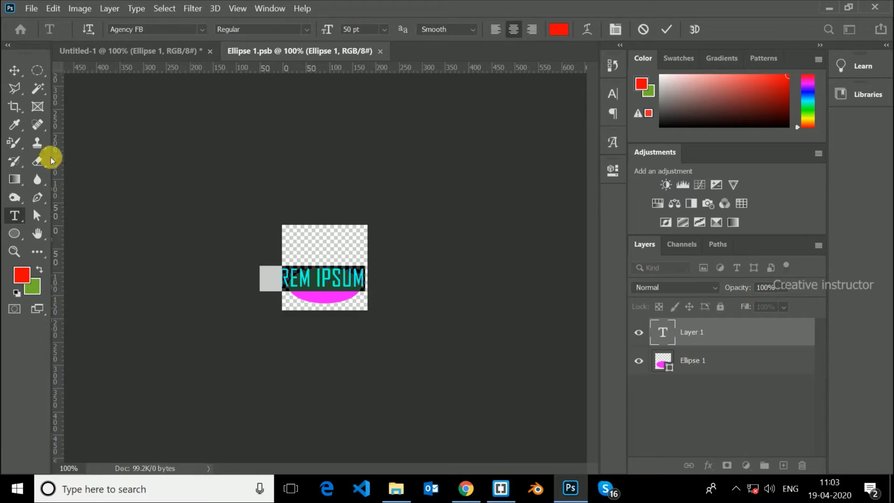
pyautogui.click(14, 70)
pyautogui.moveTo(318, 295)
pyautogui.mouseDown()
pyautogui.moveTo(328, 283)
pyautogui.moveTo(325, 290)
pyautogui.mouseUp()
pyautogui.click(22, 276)
pyautogui.moveTo(658, 263); pyautogui.dragTo(498, 190)
pyautogui.click(845, 209)
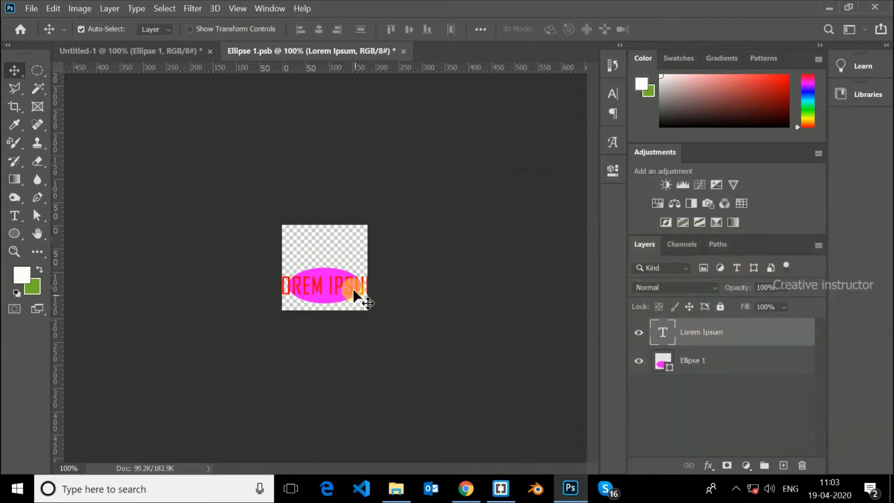
pyautogui.moveTo(327, 282); pyautogui.dragTo(336, 282)
# Step: Make the LOREM IPSUM text white at 20 pt
pyautogui.click(15, 226)
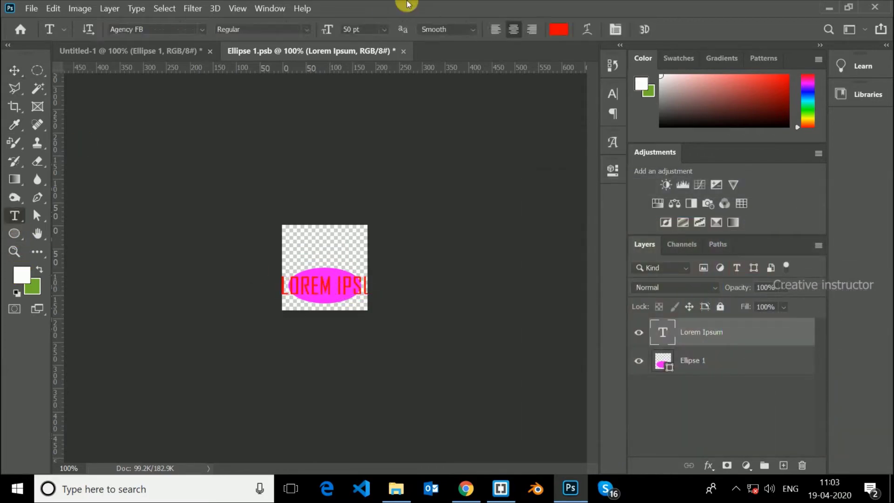
pyautogui.click(559, 29)
pyautogui.moveTo(555, 215); pyautogui.dragTo(459, 189)
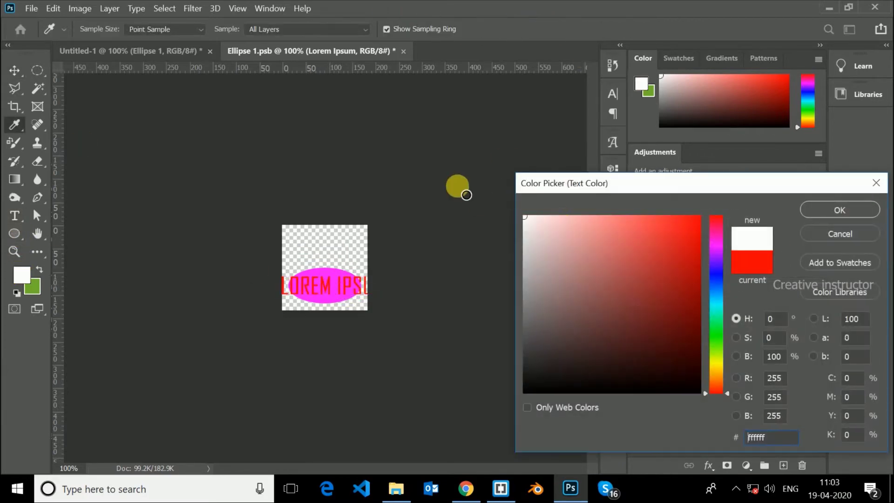
pyautogui.click(853, 208)
pyautogui.click(349, 29)
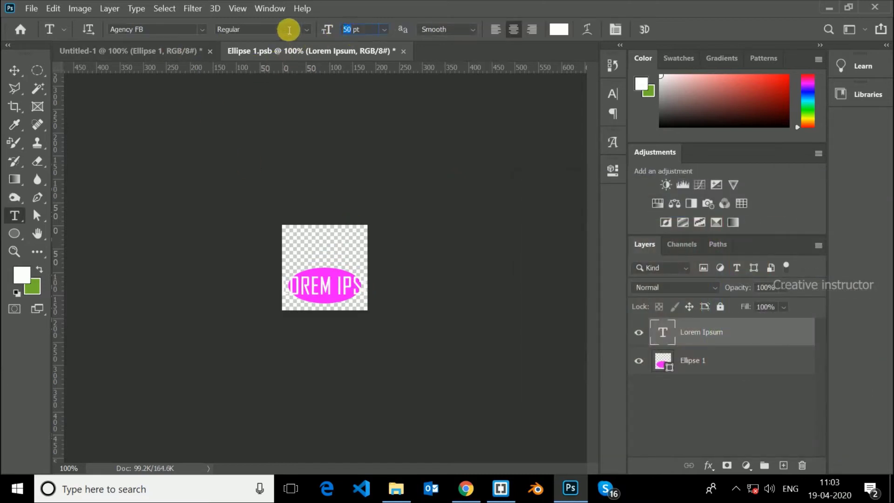
pyautogui.write('20')
pyautogui.press('Return')
# Step: Centre the text on the oval and save the smart object
pyautogui.click(15, 71)
pyautogui.moveTo(351, 291); pyautogui.dragTo(327, 281)
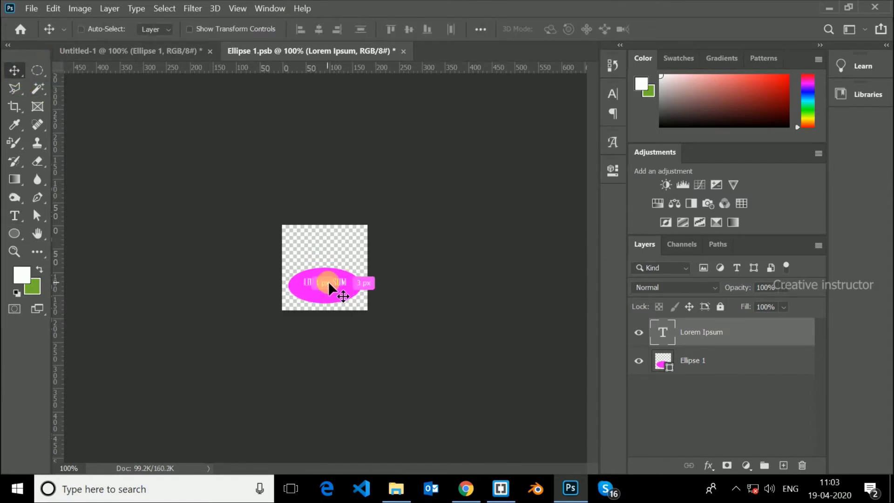
pyautogui.hotkey('ctrl', 's')
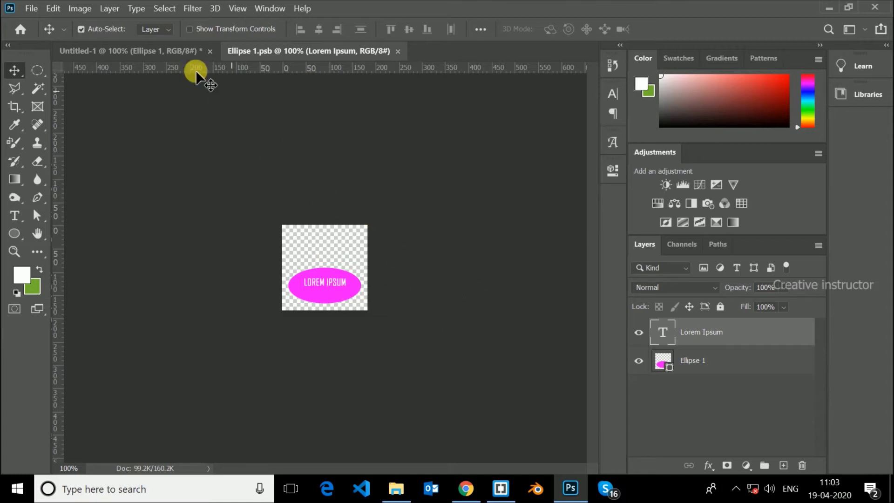
pyautogui.click(185, 52)
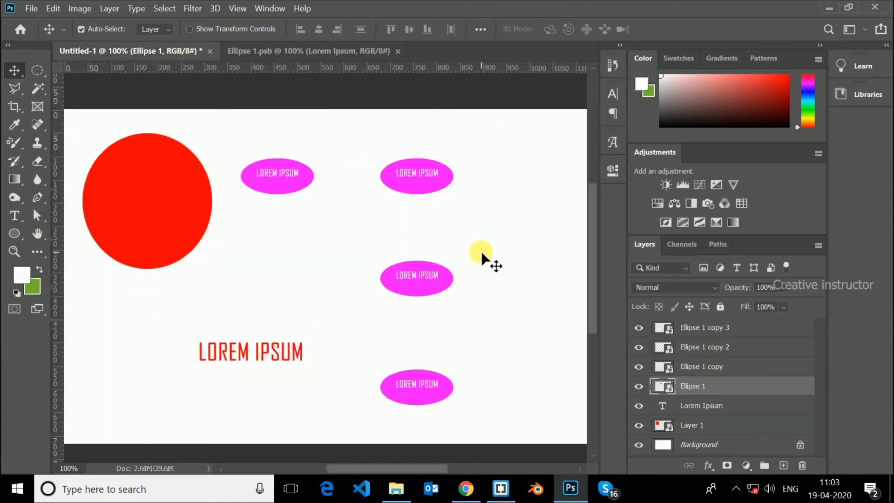